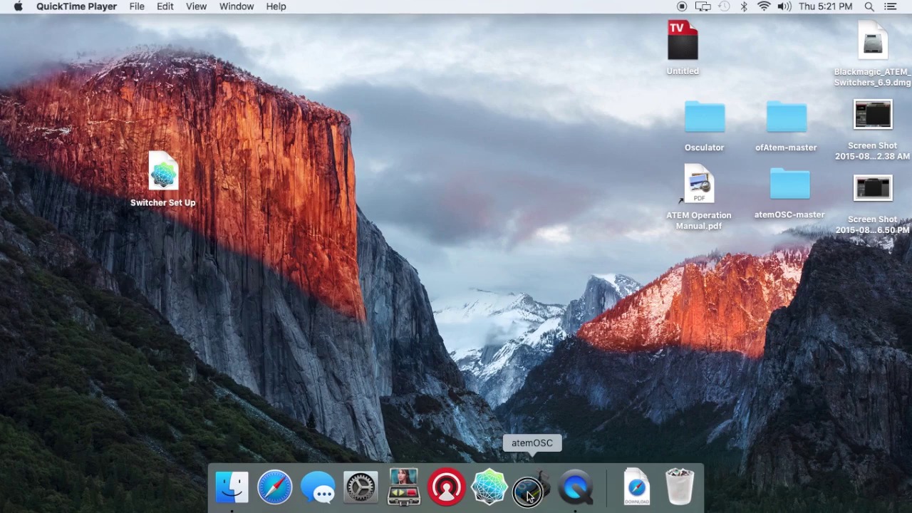
Launch atemOSC, check the 192.168.2.100 switcher link and OSC ports, and minimise its window.
click(528, 492)
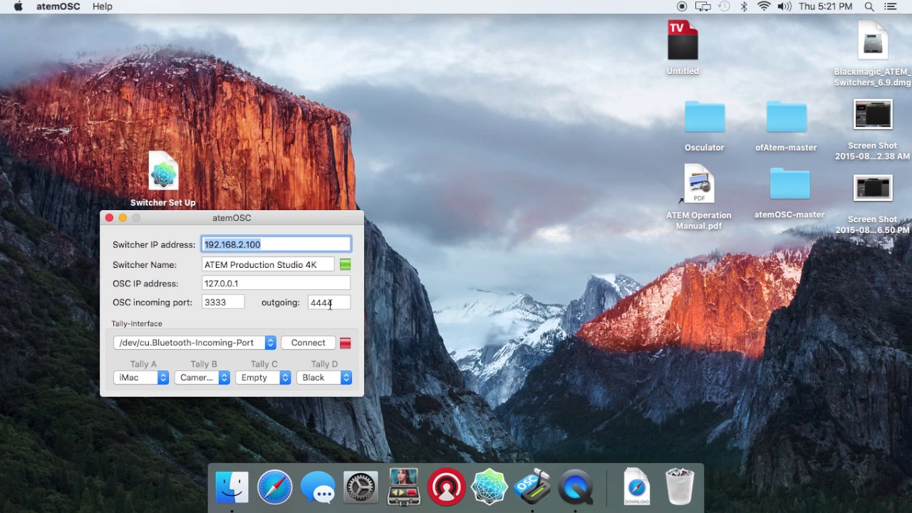
click(296, 244)
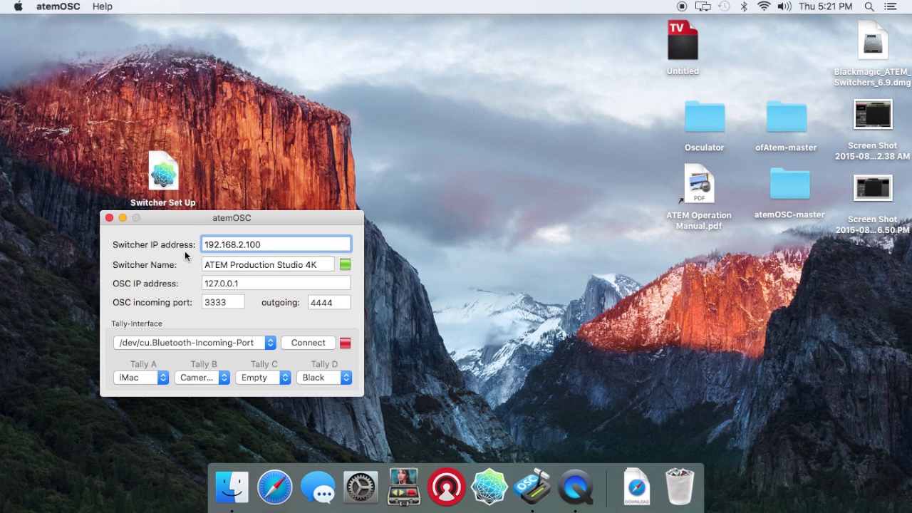
click(122, 217)
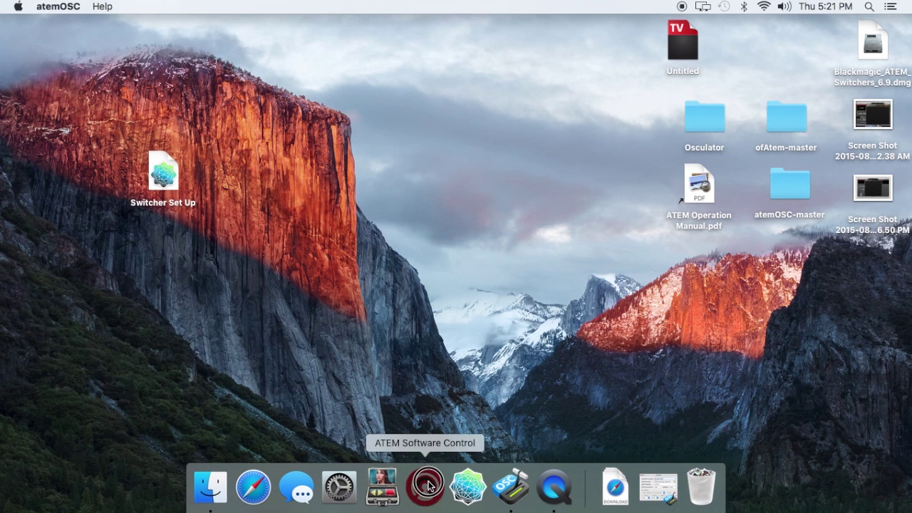
Launch ATEM Software Control, then OSCulator with an untitled document on port 8000.
click(429, 486)
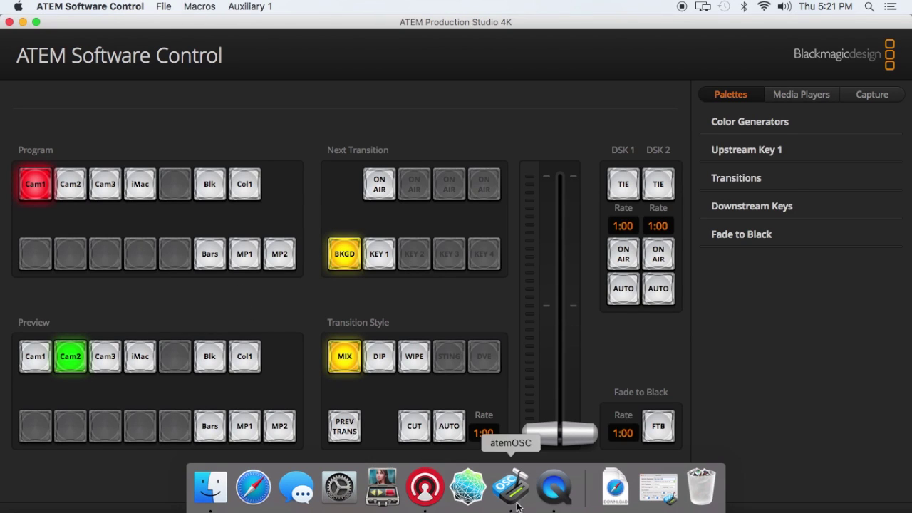
click(468, 499)
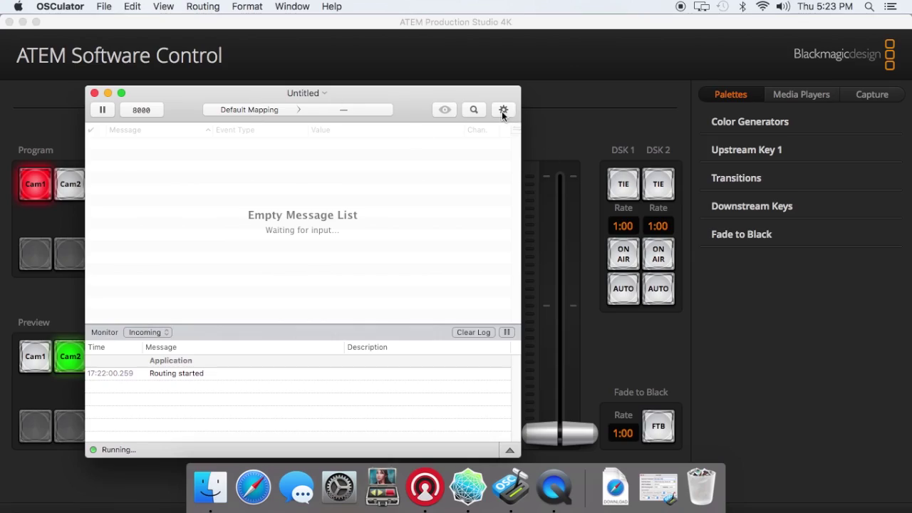
Enable X-TOUCH MINI and disable OSCulator In (8000) as MIDI inputs in Parameters.
click(503, 111)
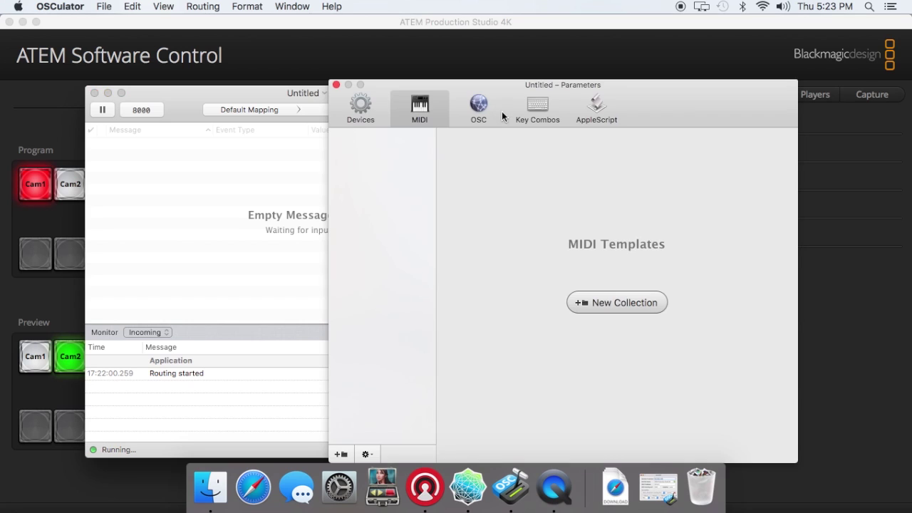
click(361, 110)
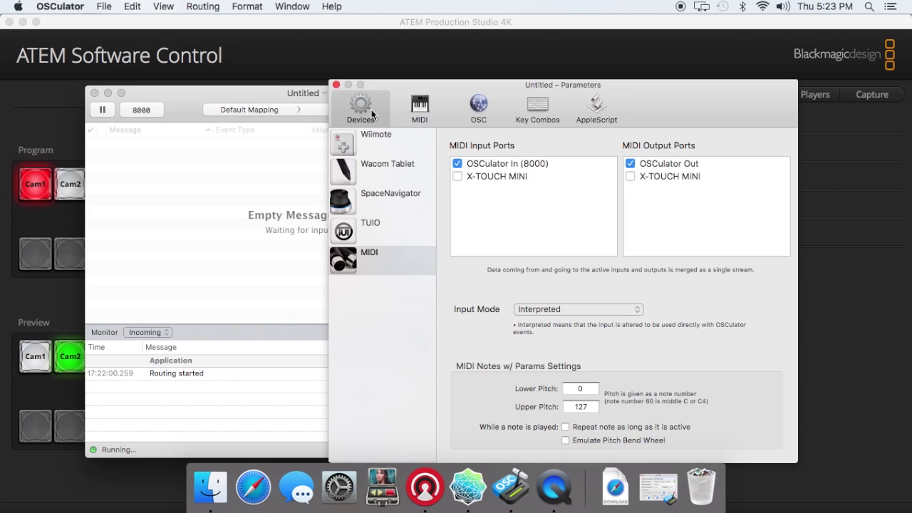
click(458, 177)
click(457, 164)
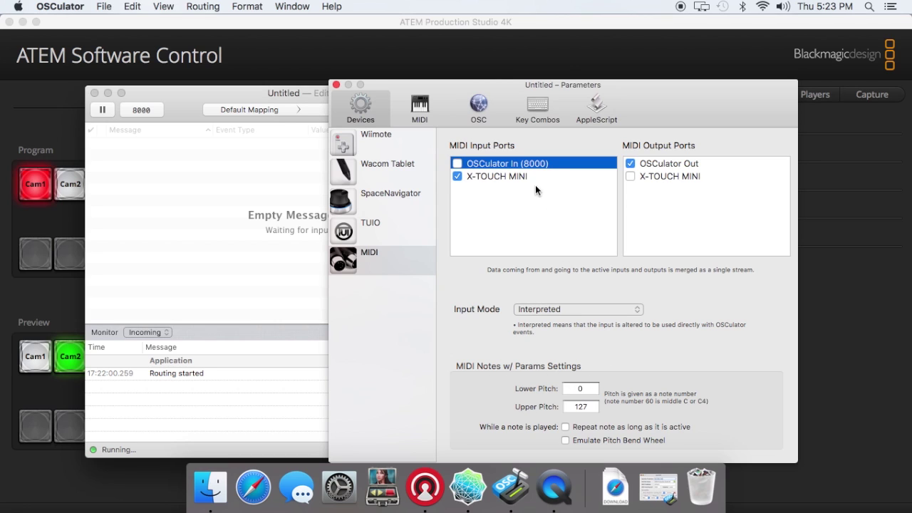
click(333, 84)
drag(237, 95, 254, 78)
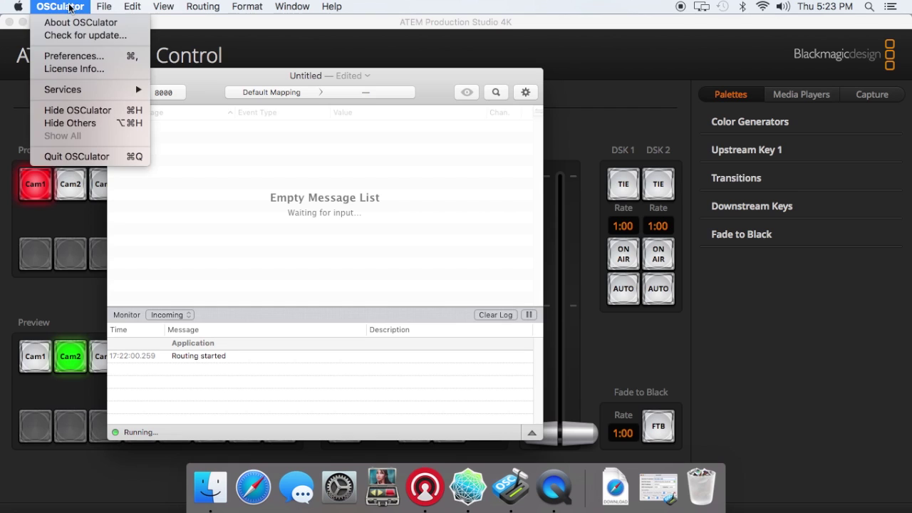
click(85, 70)
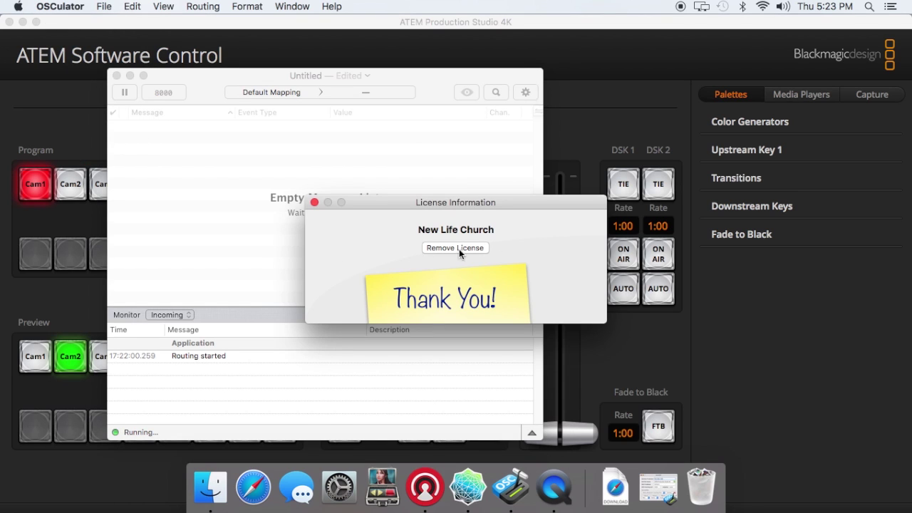
click(314, 202)
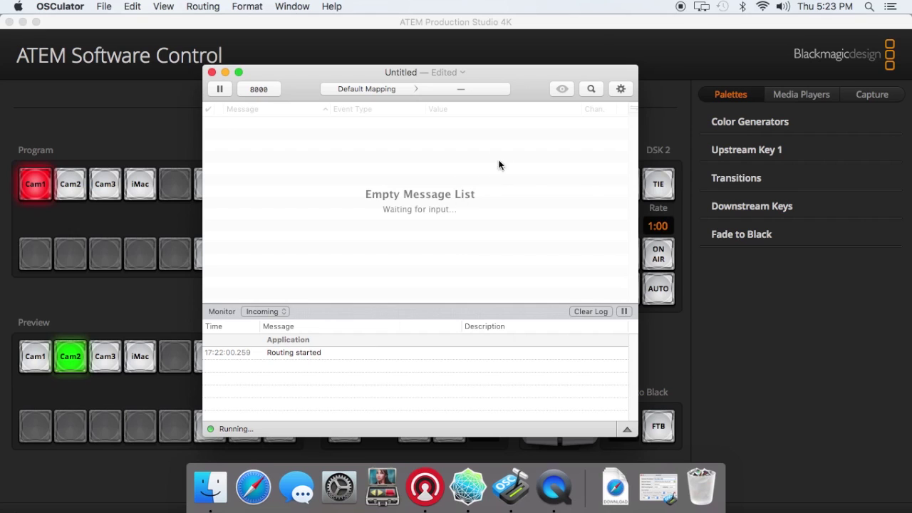
Switch Monitor to In & Out, then back to Incoming, and clear the message log.
drag(526, 84, 492, 77)
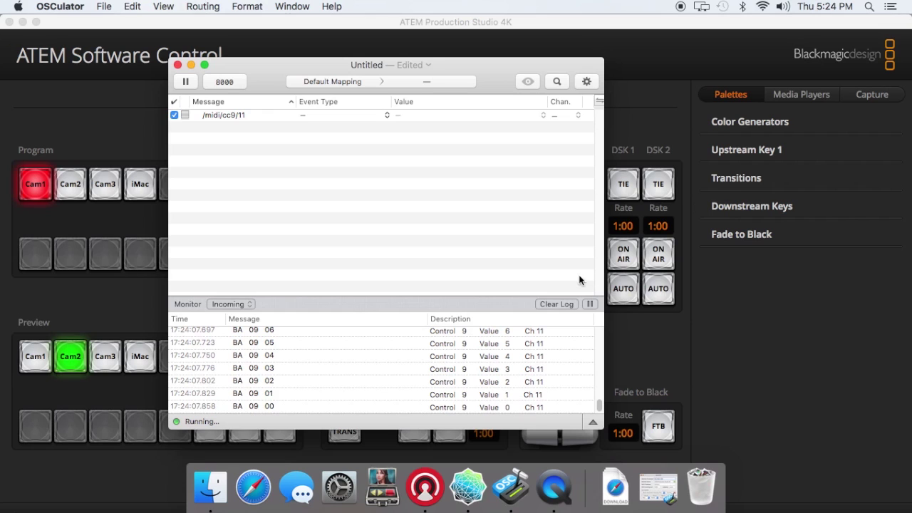
click(250, 304)
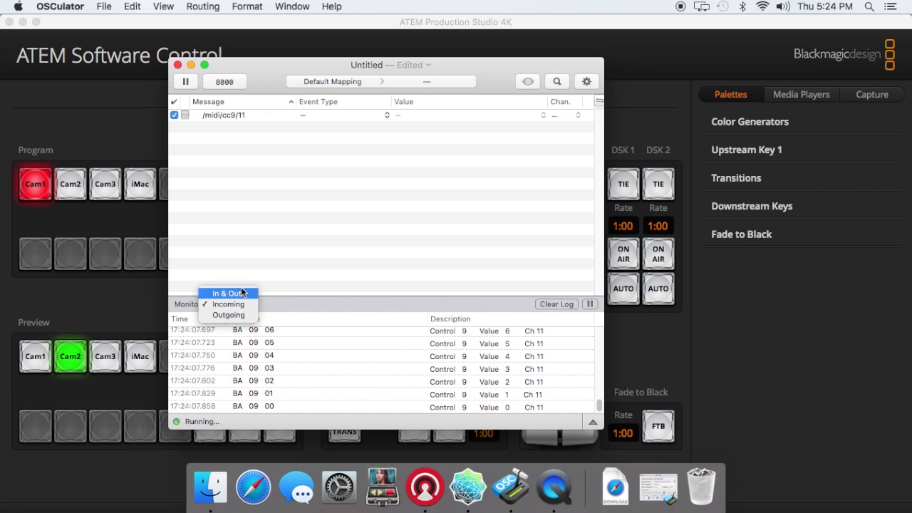
click(243, 293)
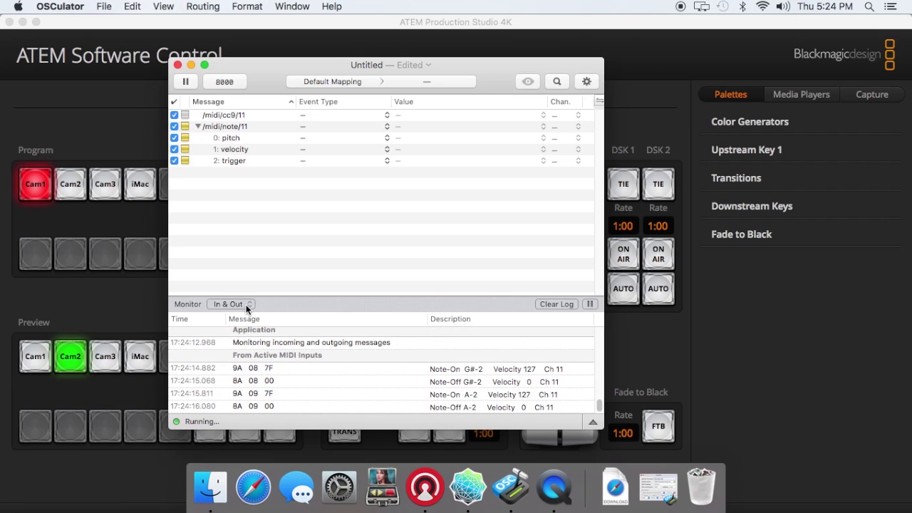
click(246, 304)
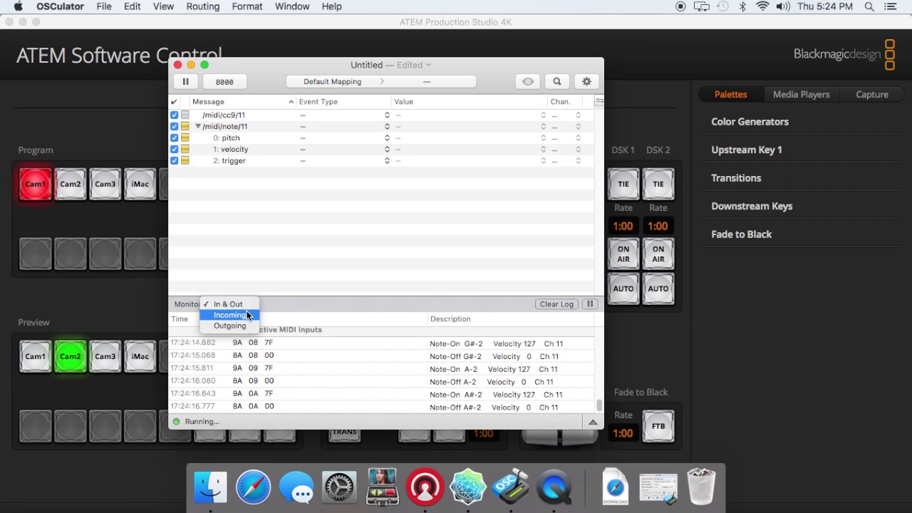
click(253, 315)
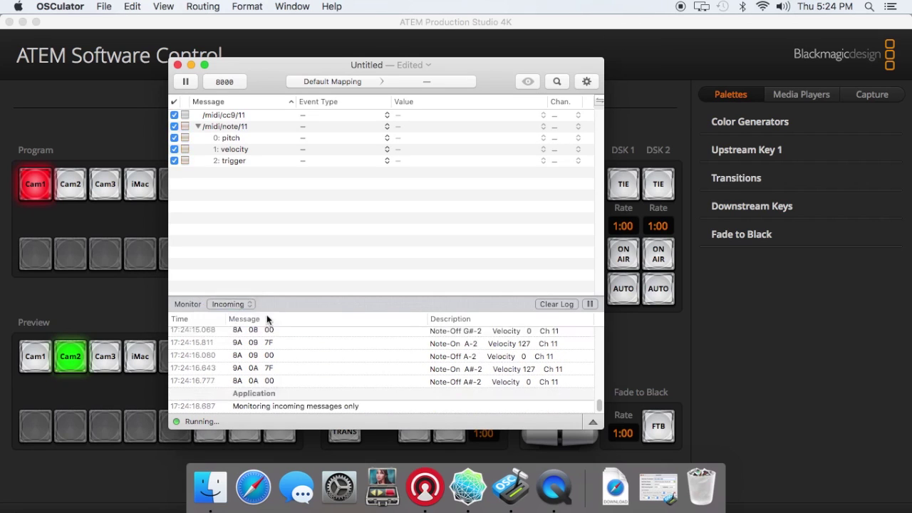
click(560, 305)
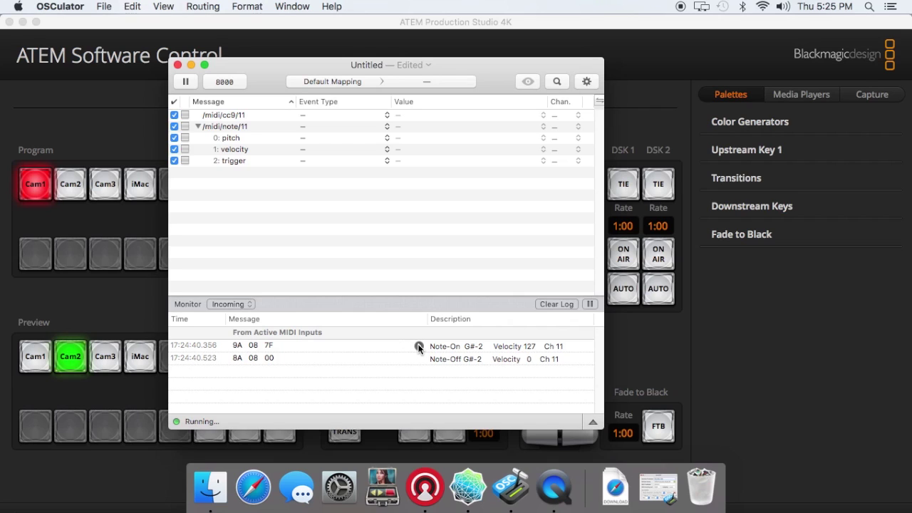
Make a new MIDI template from the Note-On press and name it Cam1 Program.
click(419, 347)
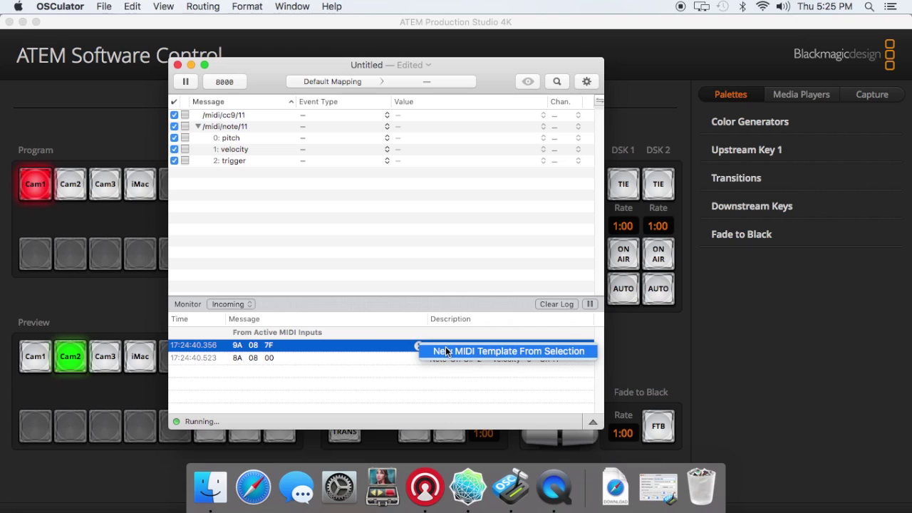
click(450, 351)
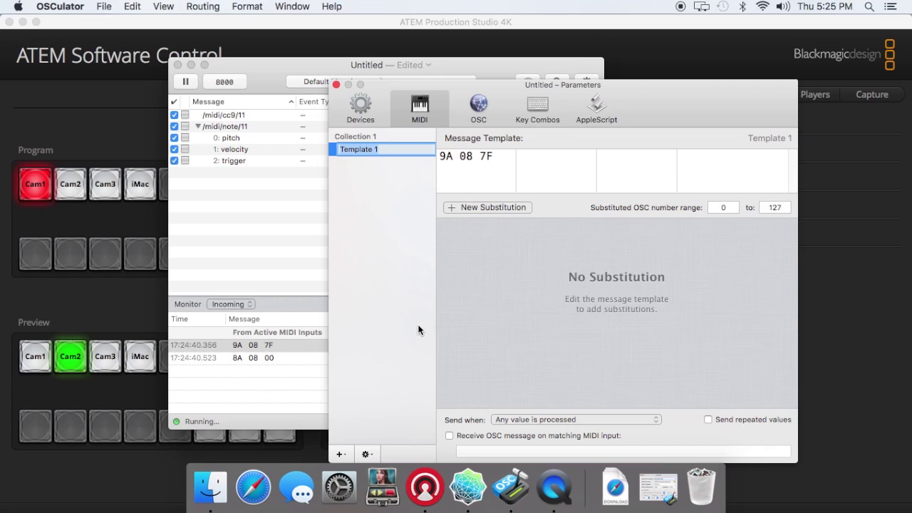
double_click(399, 149)
text(Cam1 Program)
key(Return)
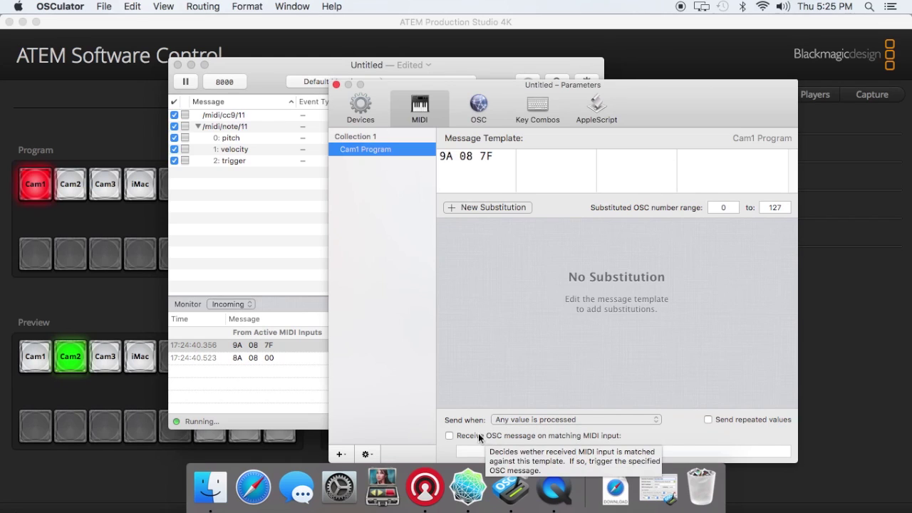
Enable Receive OSC message on the template with the address Cam 1 Program.
click(456, 435)
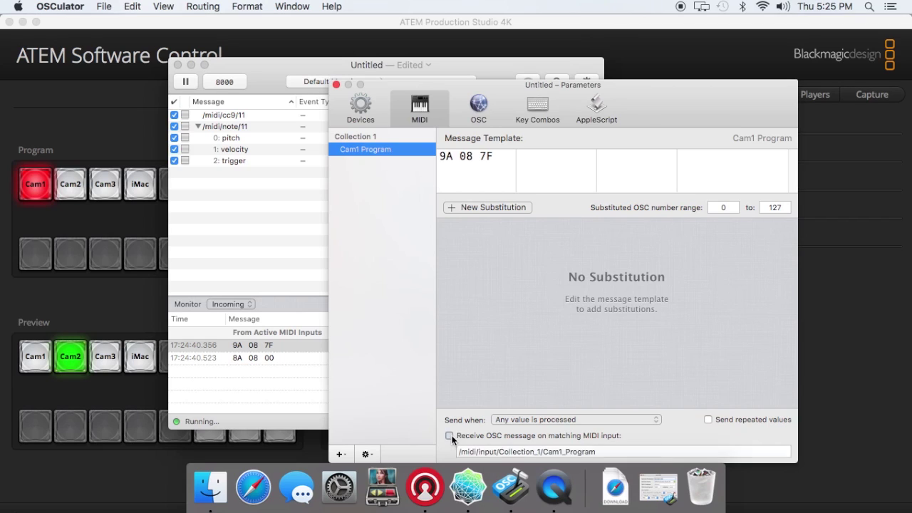
triple_click(546, 450)
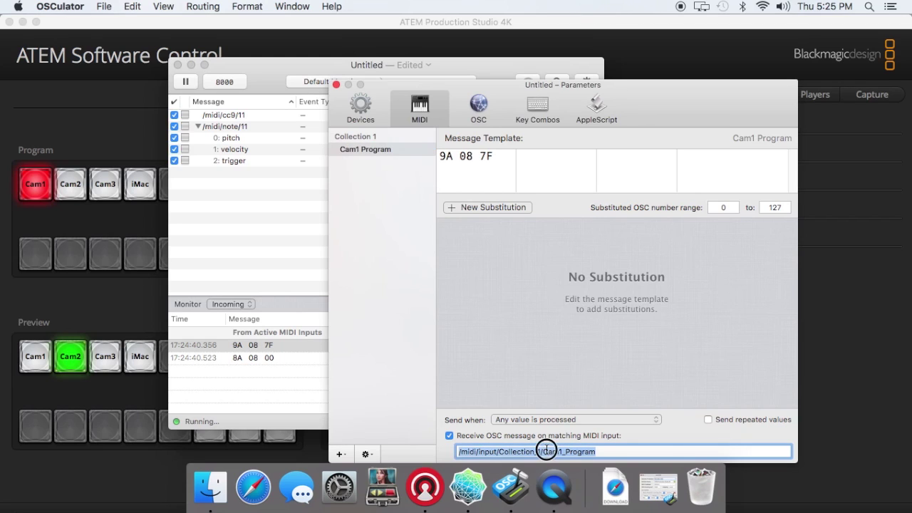
text(Cam 1)
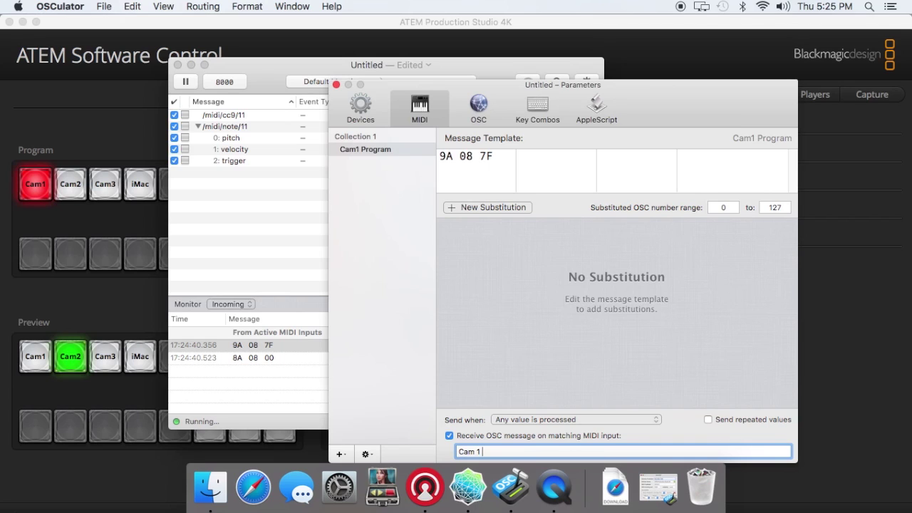
text( Program)
key(Return)
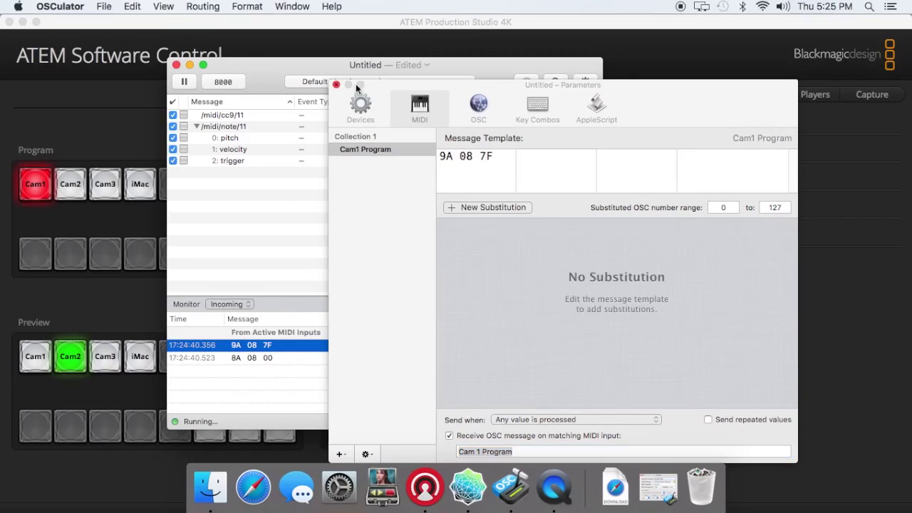
Set Cam 1 Program's event type to OSC Message and open its routing value choices.
click(336, 85)
drag(279, 65, 274, 57)
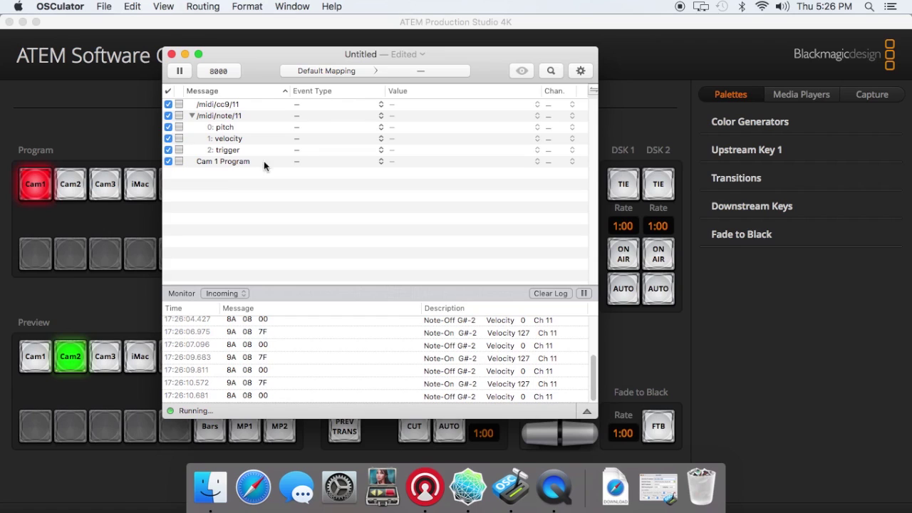
click(297, 161)
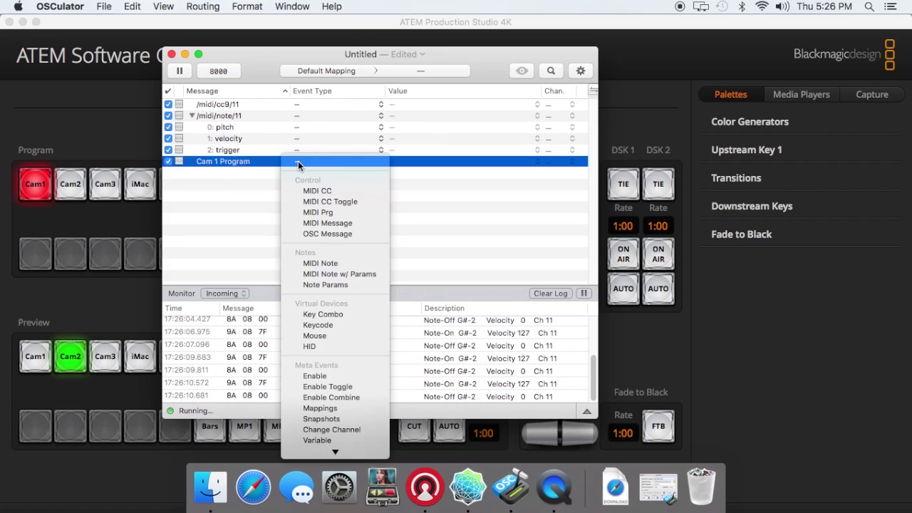
click(342, 233)
click(401, 161)
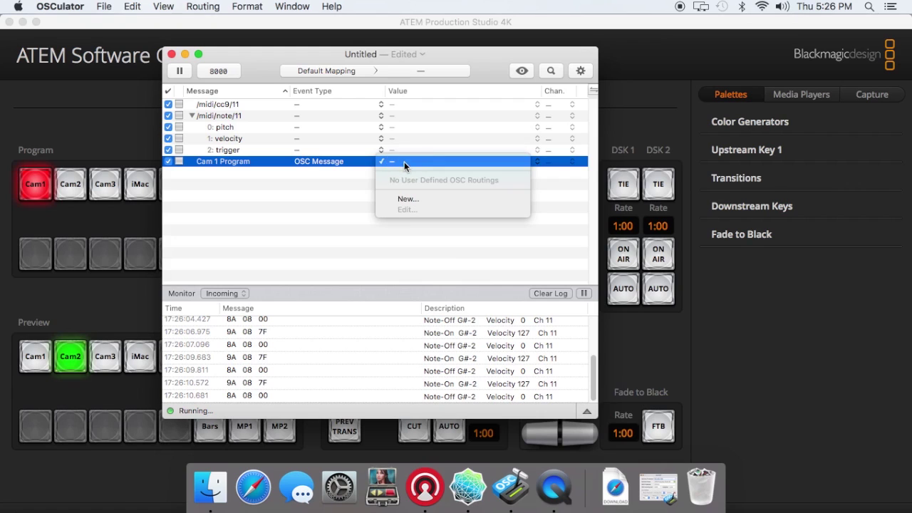
Add a new OSC routing and open its template editor at the empty Rewrite Address field.
click(436, 197)
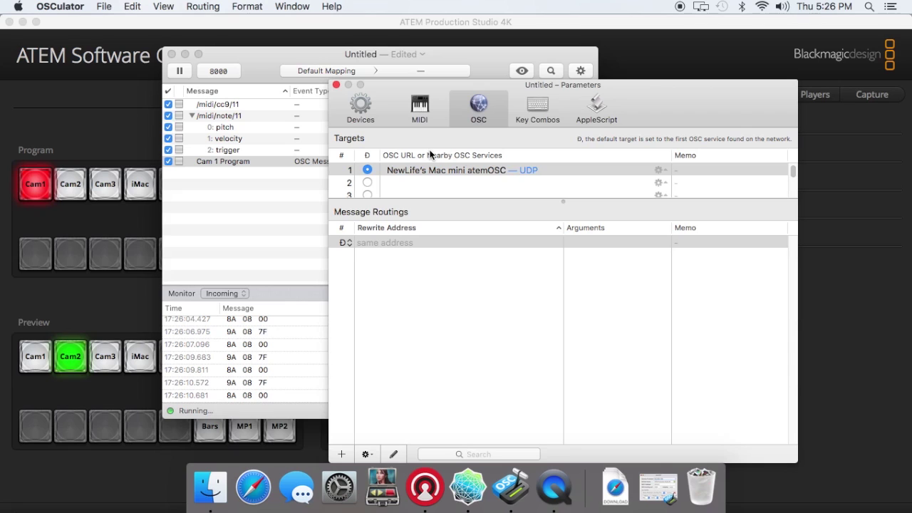
mouse_move(428, 156)
double_click(396, 245)
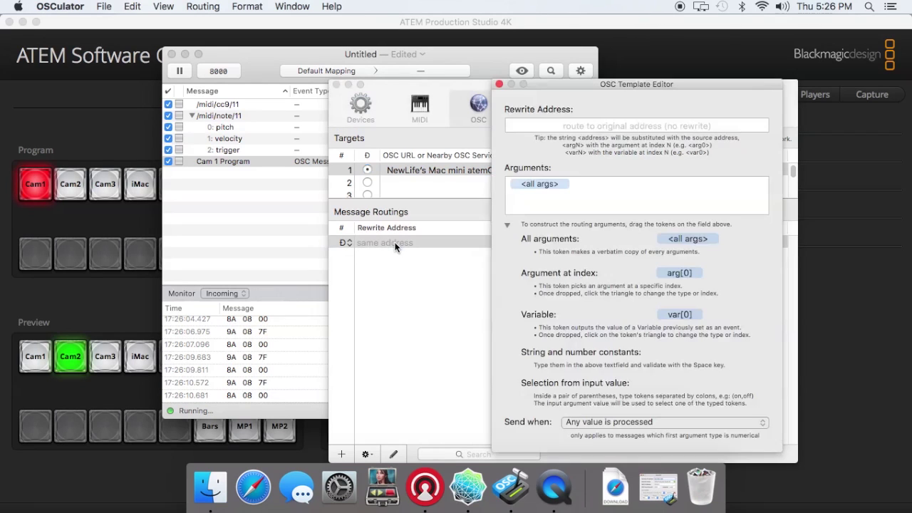
click(639, 125)
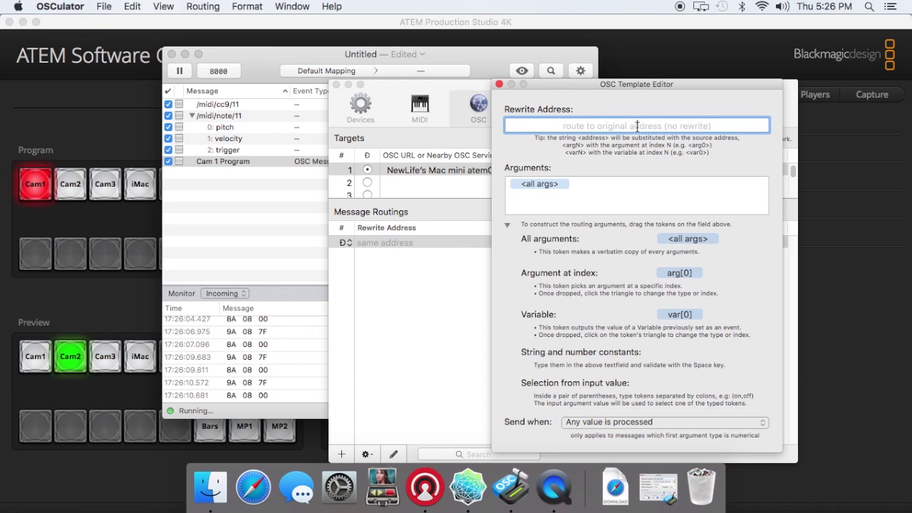
Show atemOSC's Help > OSC addresses list, scrolled to program sources like Camera 1 /atem/program/5.
click(512, 490)
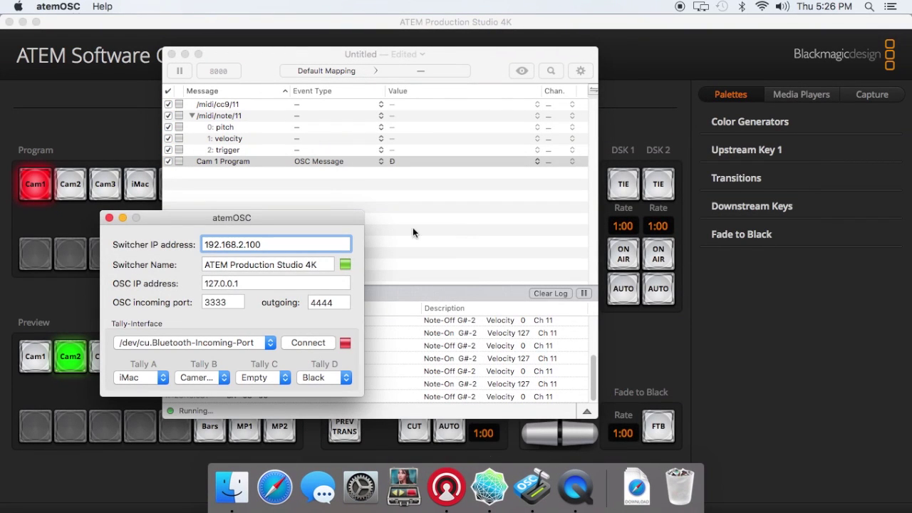
click(112, 7)
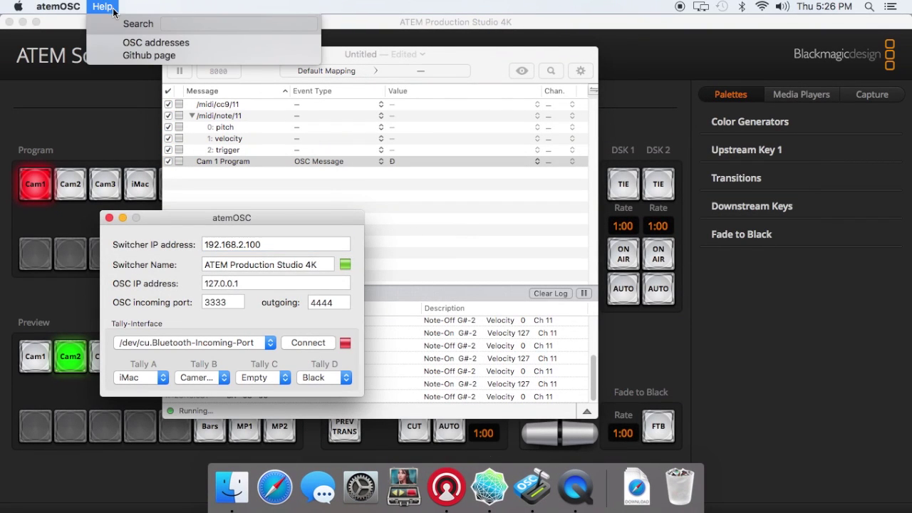
click(157, 43)
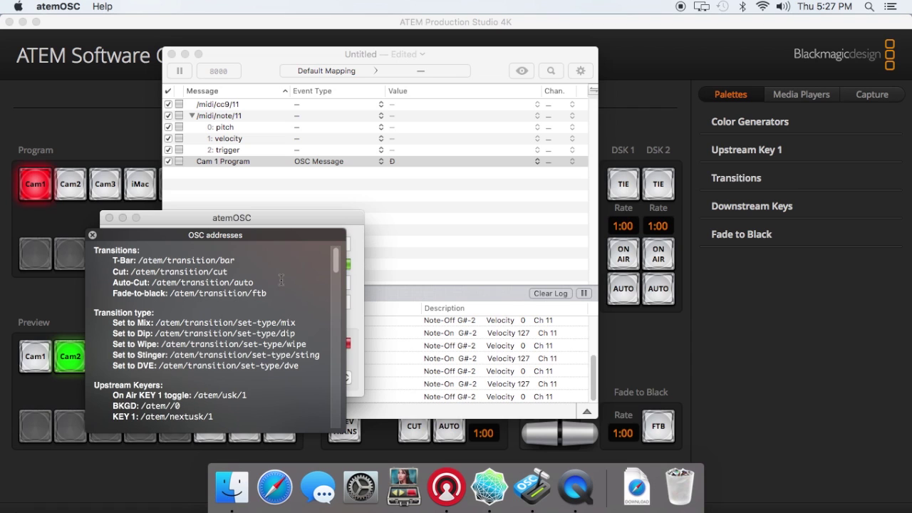
drag(334, 261, 327, 306)
scroll(327, 306, down, 3)
scroll(325, 309, up, 2)
scroll(325, 309, down, 2)
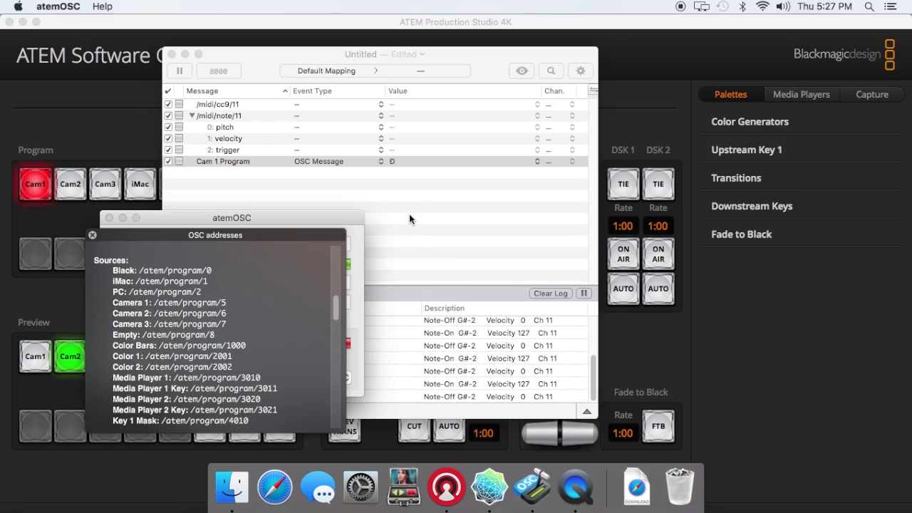
Enter /atem/program/5 as the routing's rewrite address, then close the editor and Parameters window.
click(409, 214)
drag(656, 92, 702, 65)
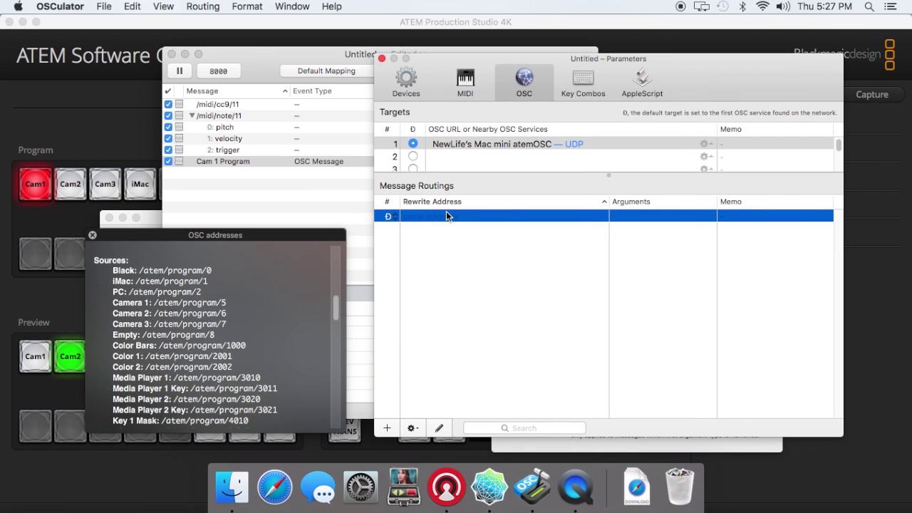
double_click(446, 215)
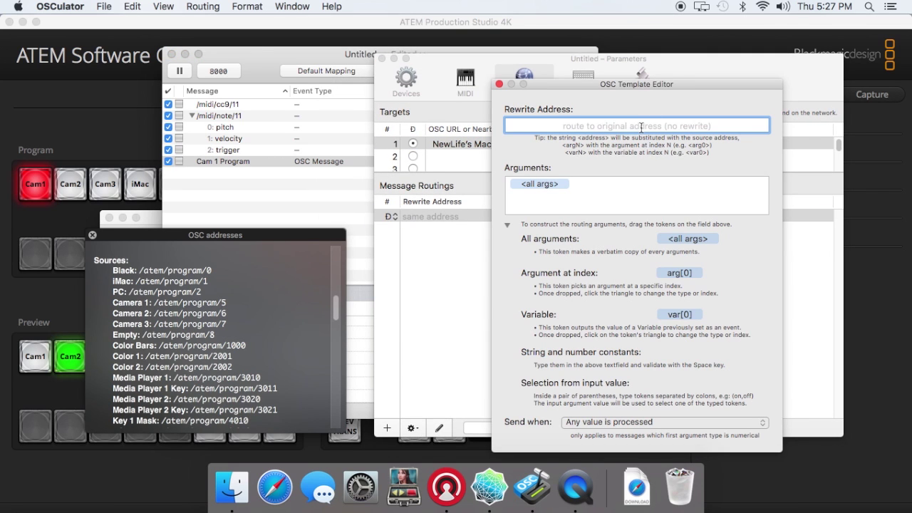
text(/atem)
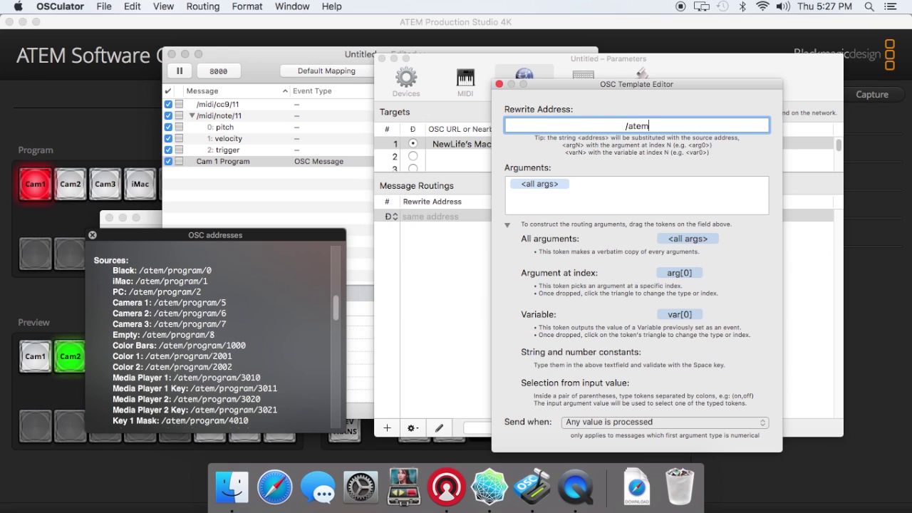
text(/program/5)
key(Return)
click(499, 84)
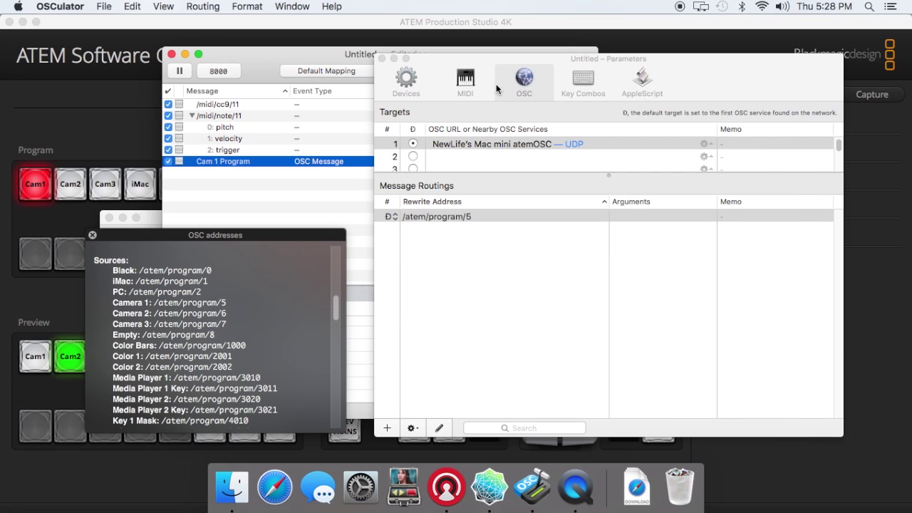
click(274, 201)
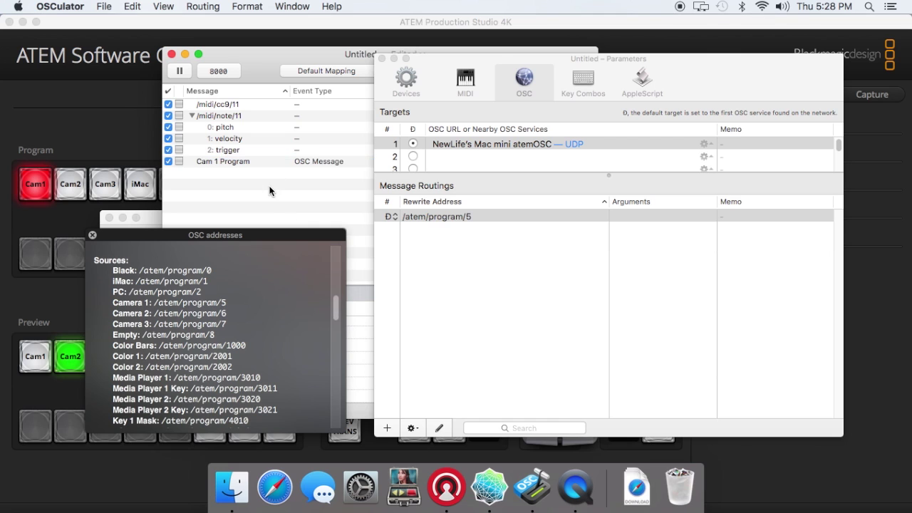
click(381, 58)
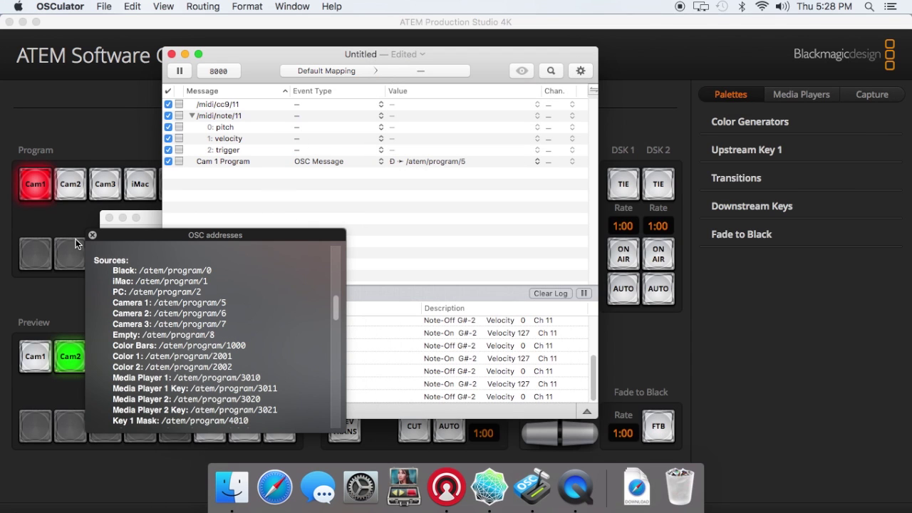
Place the atemOSC OSC addresses reference up-left and the OSCulator window down-right, side by side.
click(71, 184)
click(71, 184)
click(488, 490)
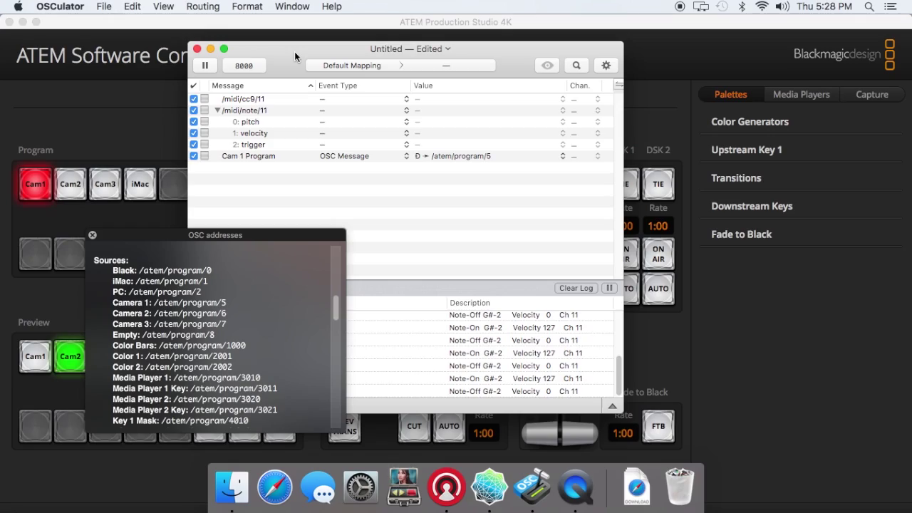
drag(315, 45, 314, 39)
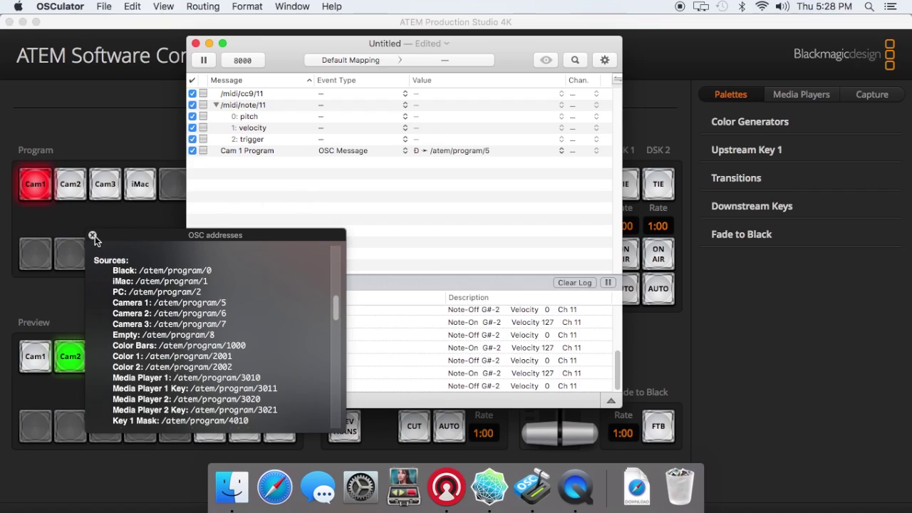
drag(157, 235, 128, 223)
drag(299, 54, 447, 66)
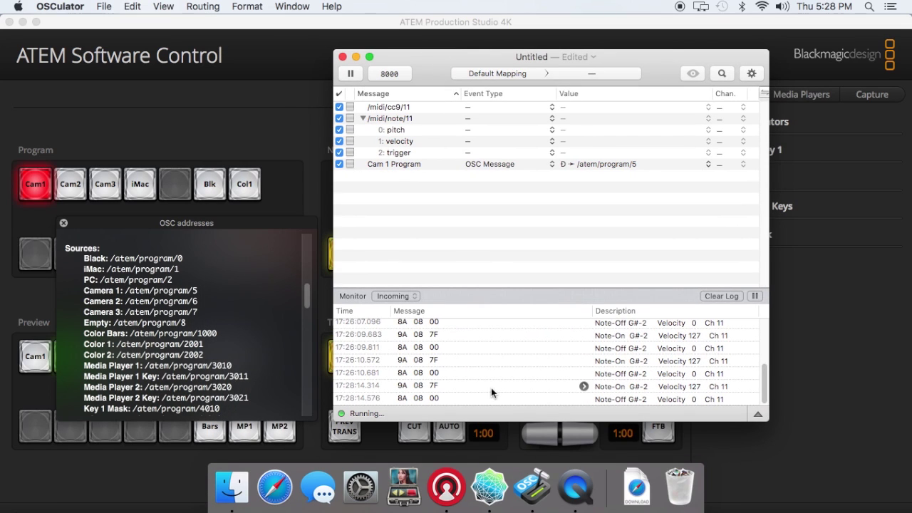
Clear the log and make a MIDI template named Cam 1 Preview from the received note.
click(718, 295)
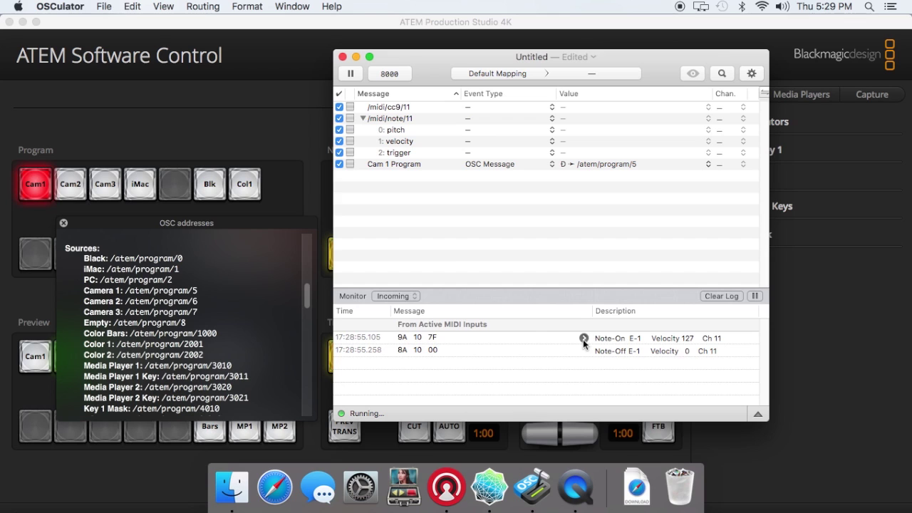
click(583, 339)
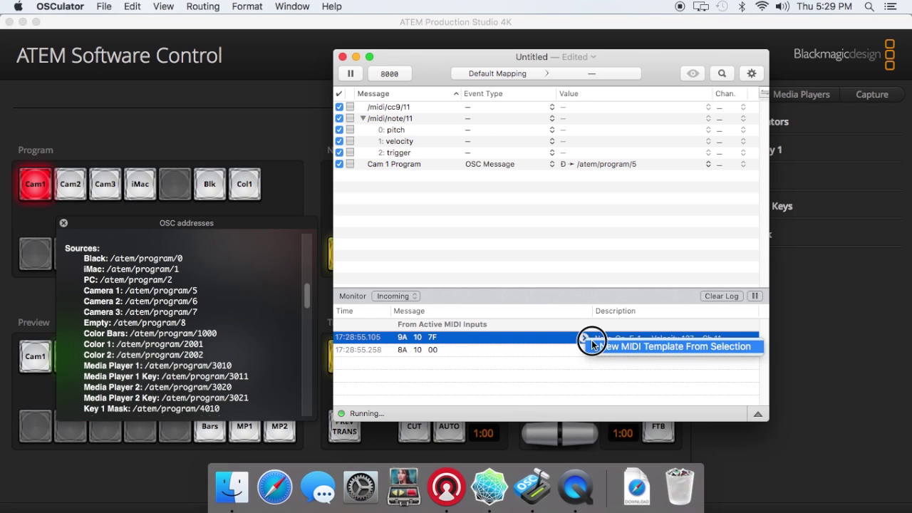
click(592, 343)
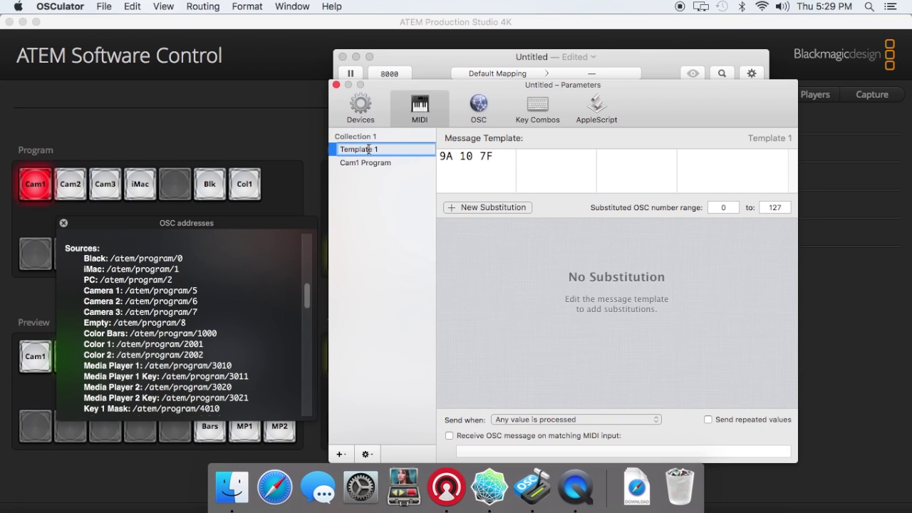
text(Cam 1 Preview)
key(Return)
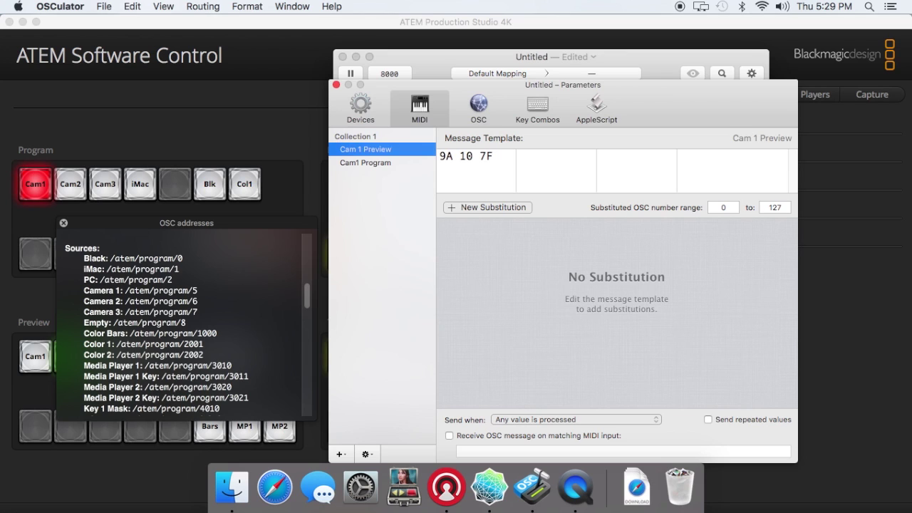
Enable MIDI input matching for the template and set its address to Cam 1 Preview.
click(471, 436)
triple_click(505, 451)
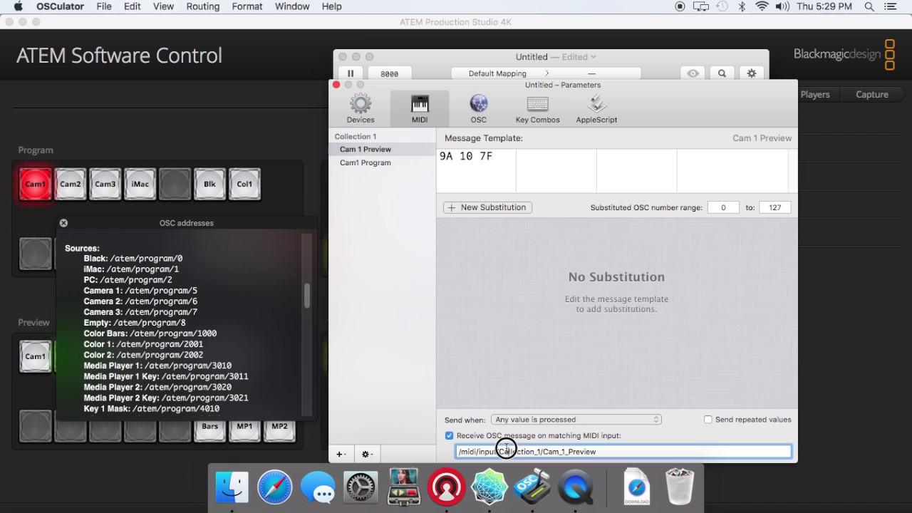
text(Cam 1)
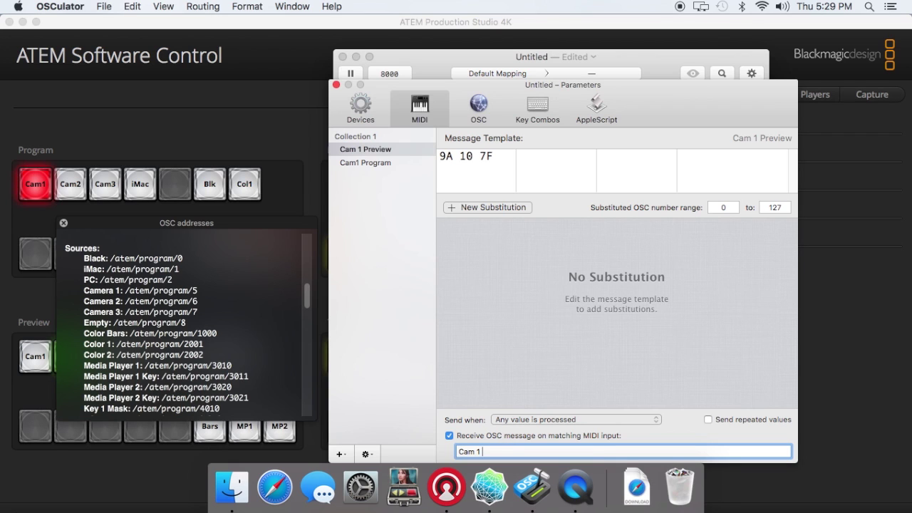
key(super+a)
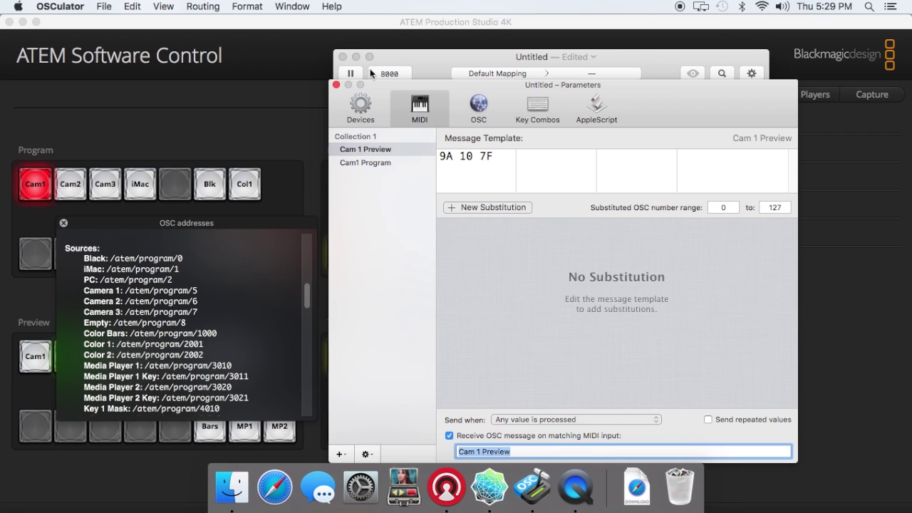
click(336, 84)
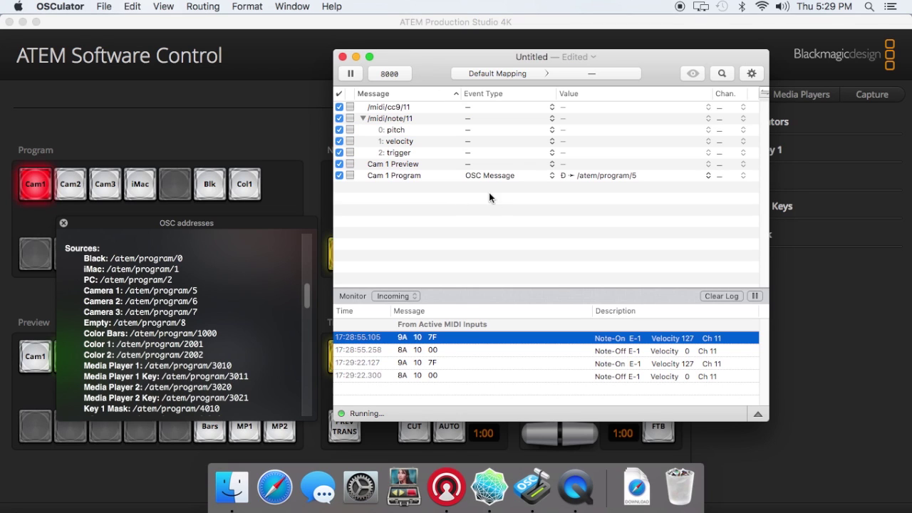
Set Cam 1 Preview's event type to OSC Message with a new routing.
click(466, 162)
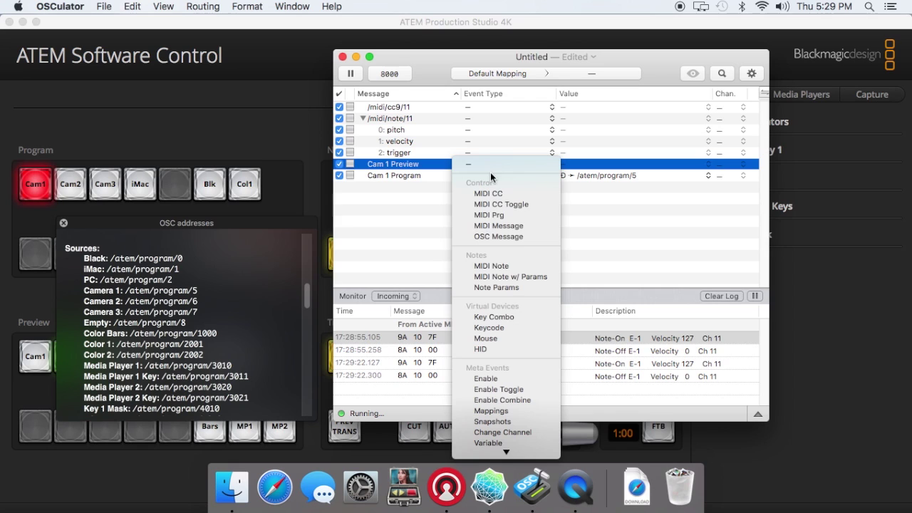
click(520, 237)
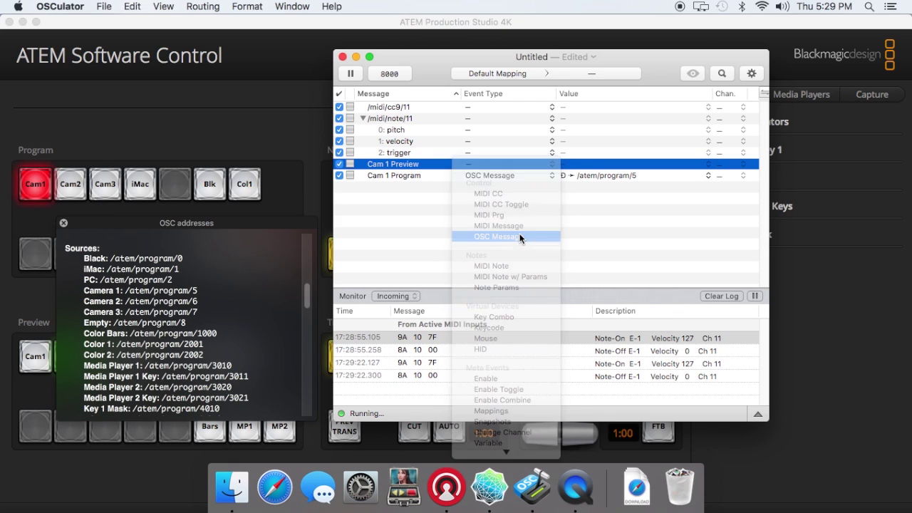
click(585, 164)
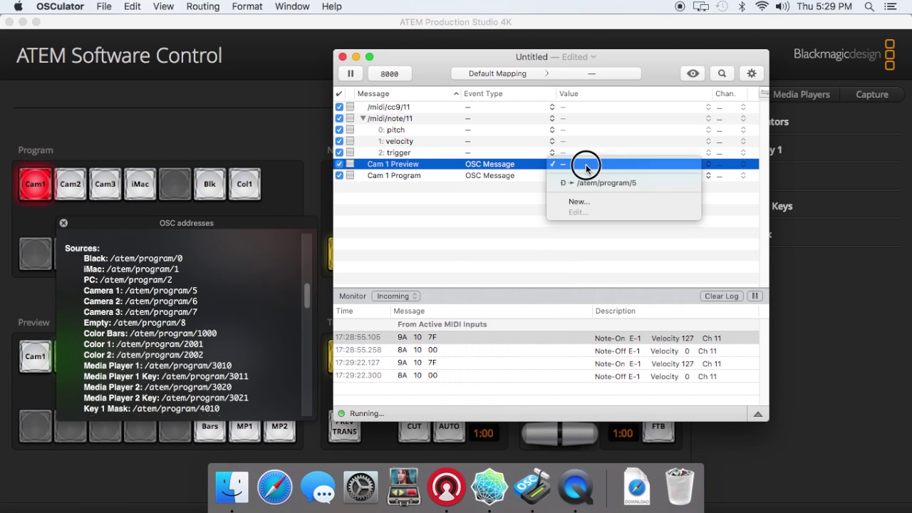
click(596, 205)
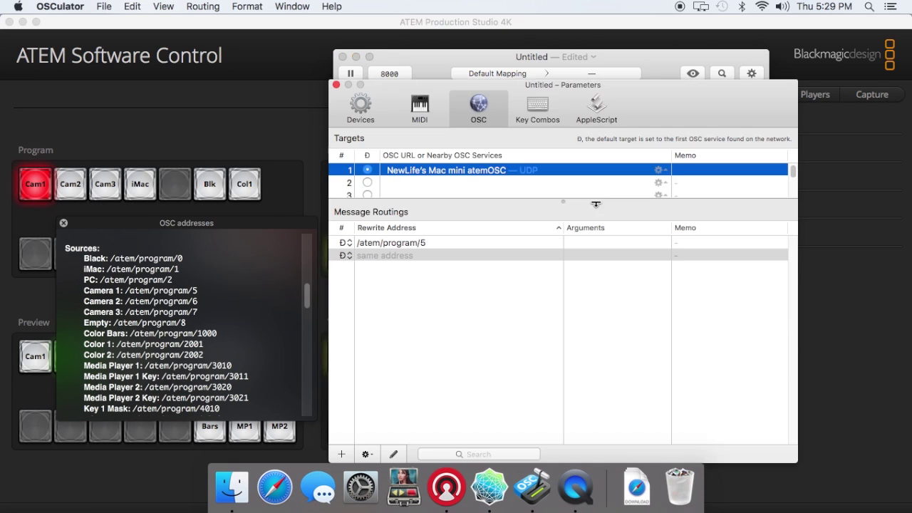
Give the new routing the rewrite address /atem/preview/5 and close the template editor.
double_click(394, 255)
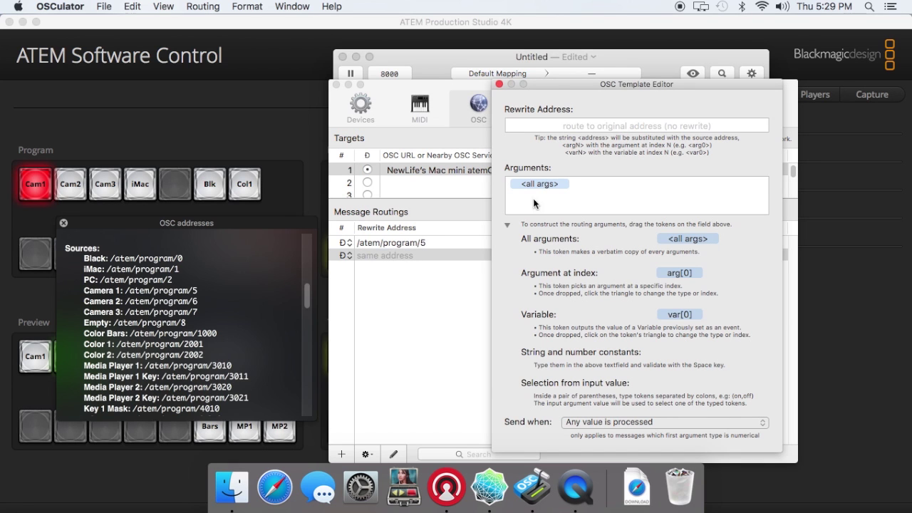
click(575, 125)
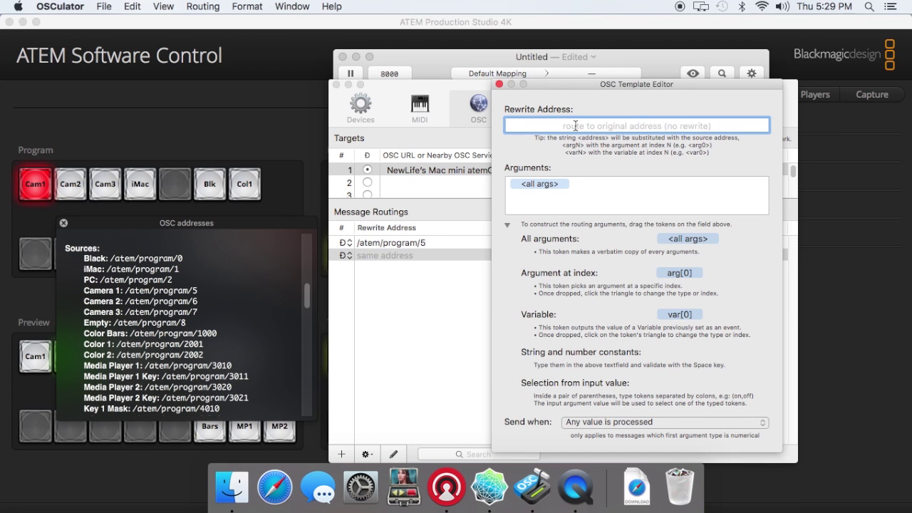
text(/atem/preview)
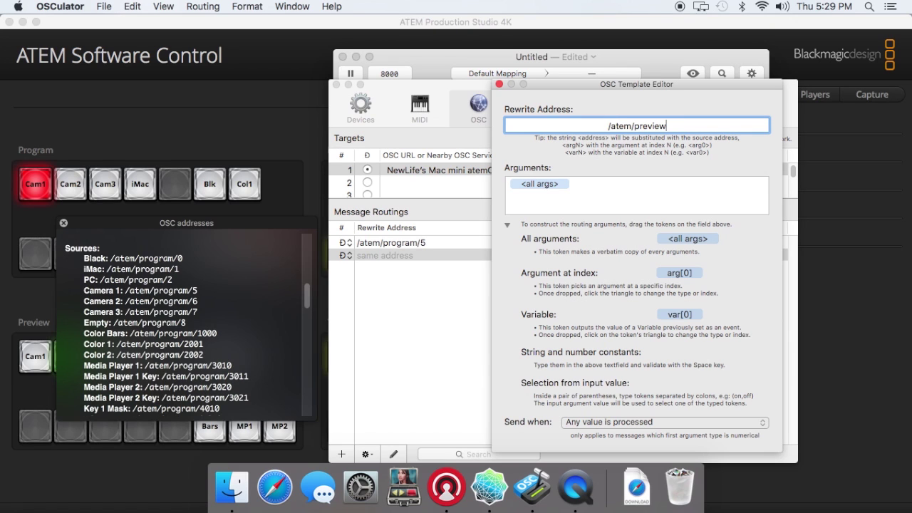
text(/5)
key(Return)
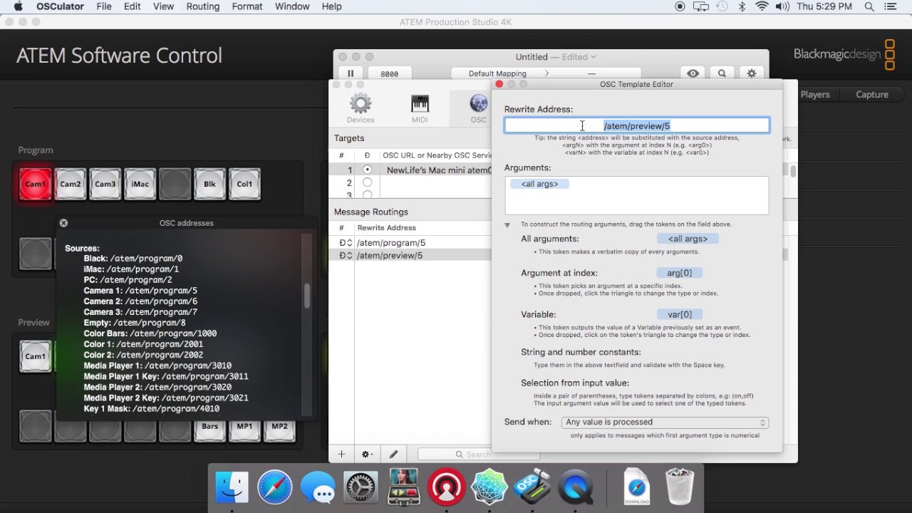
click(499, 84)
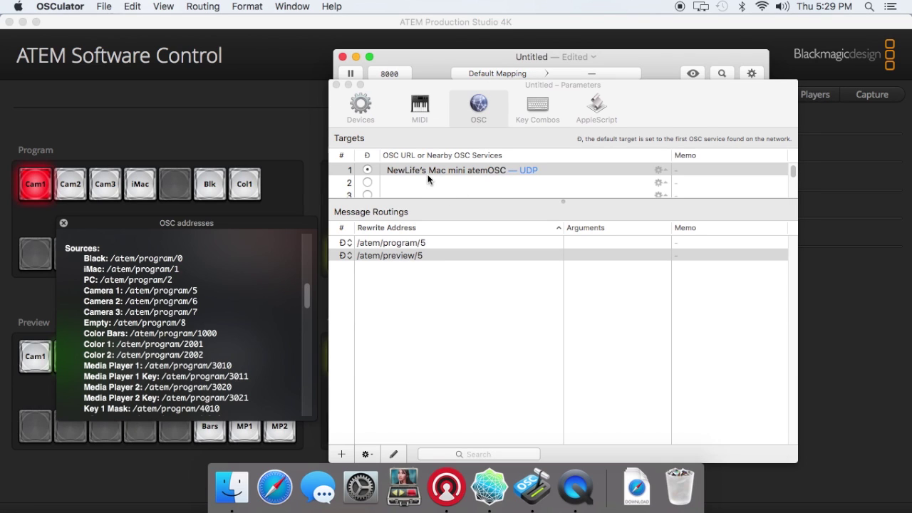
Check the target's nearby OSC services, then close the routing Parameters window.
click(493, 104)
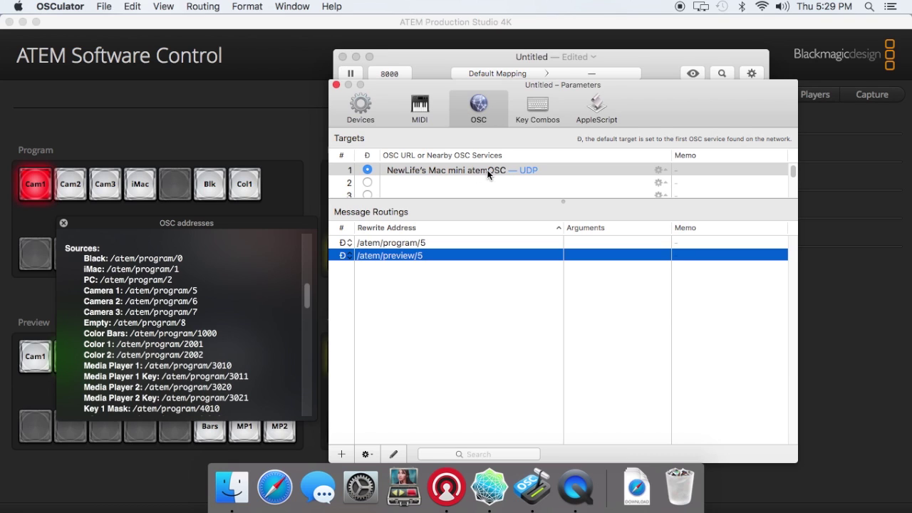
click(659, 170)
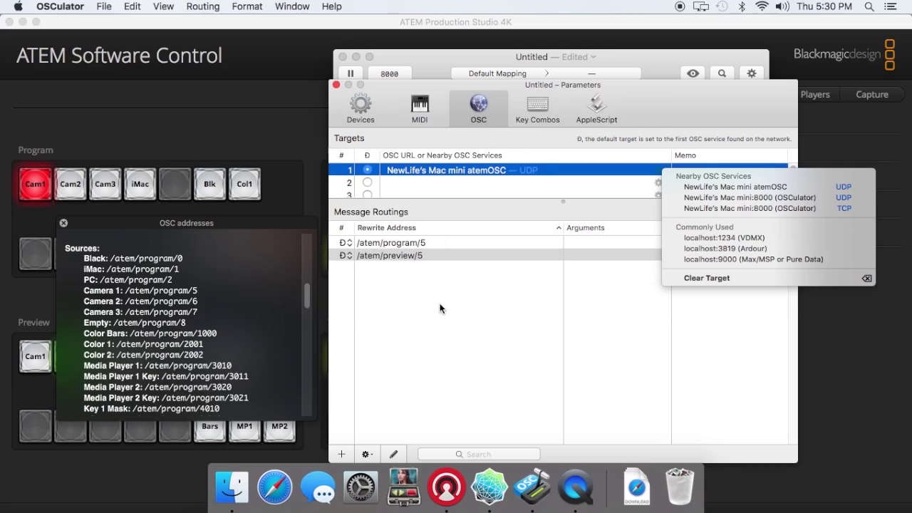
click(380, 134)
click(336, 84)
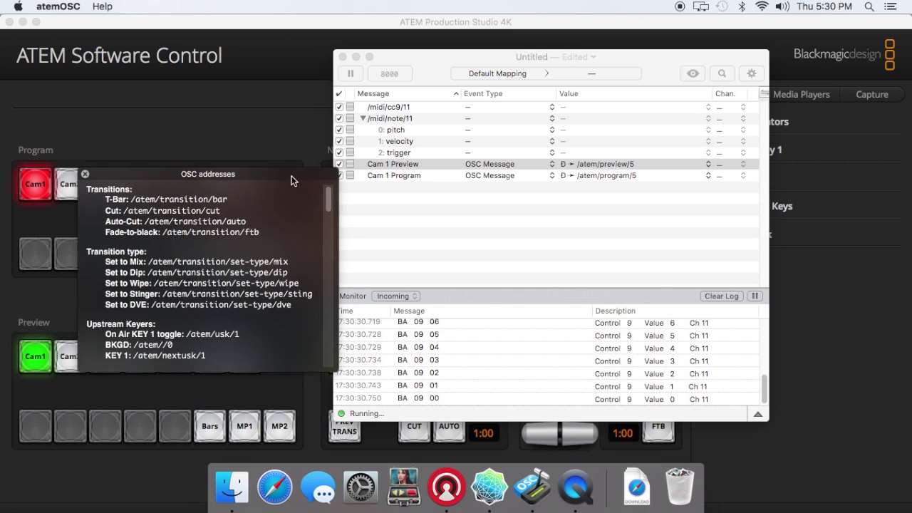
Close the OSC address reference, reposition the window, and reverse-sort so /midi/cc9/11 comes first.
drag(458, 65, 434, 61)
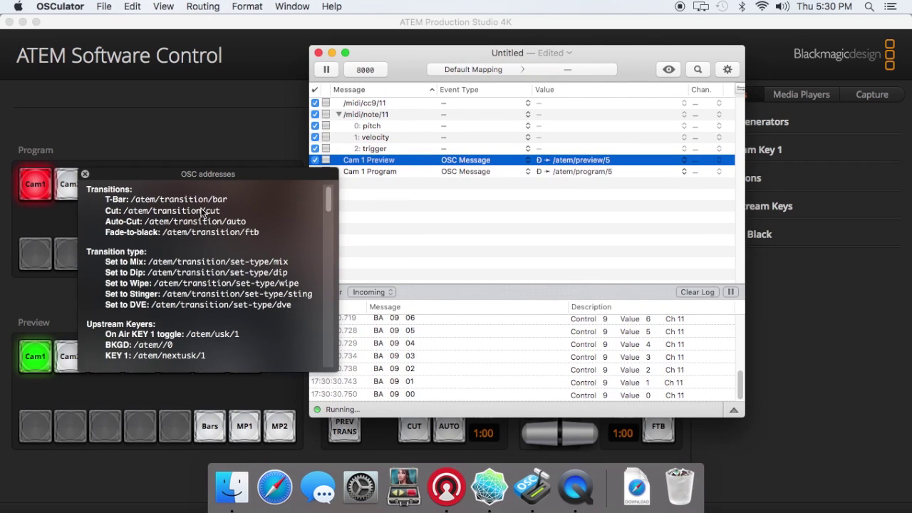
click(84, 174)
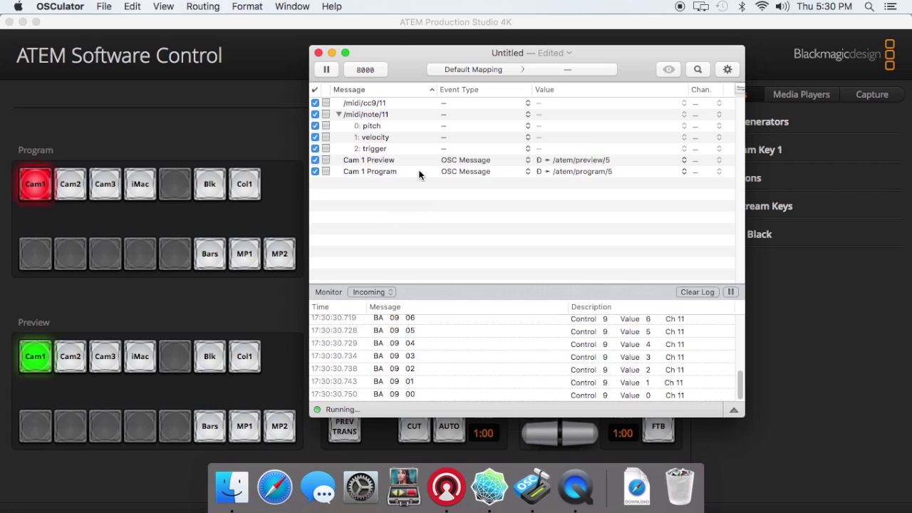
drag(406, 63, 362, 77)
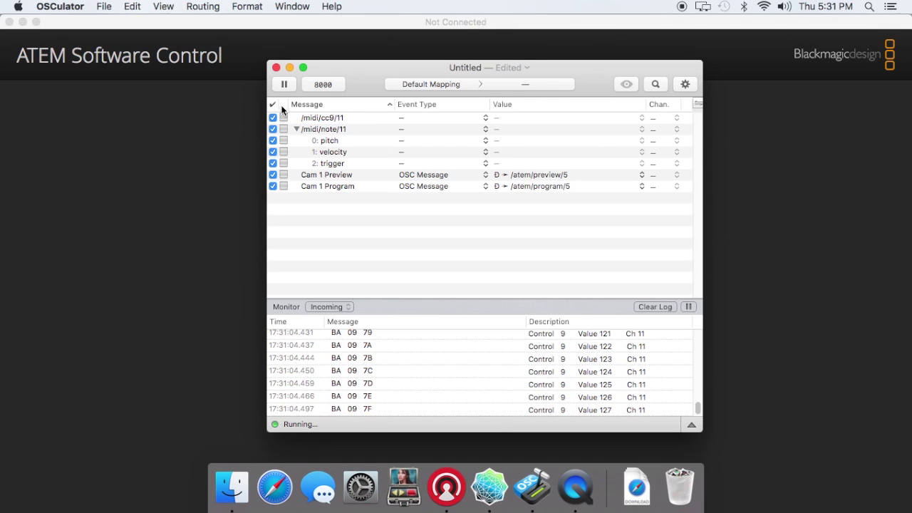
mouse_move(335, 67)
mouse_down()
mouse_move(610, 116)
mouse_move(326, 70)
mouse_up()
click(271, 101)
click(270, 101)
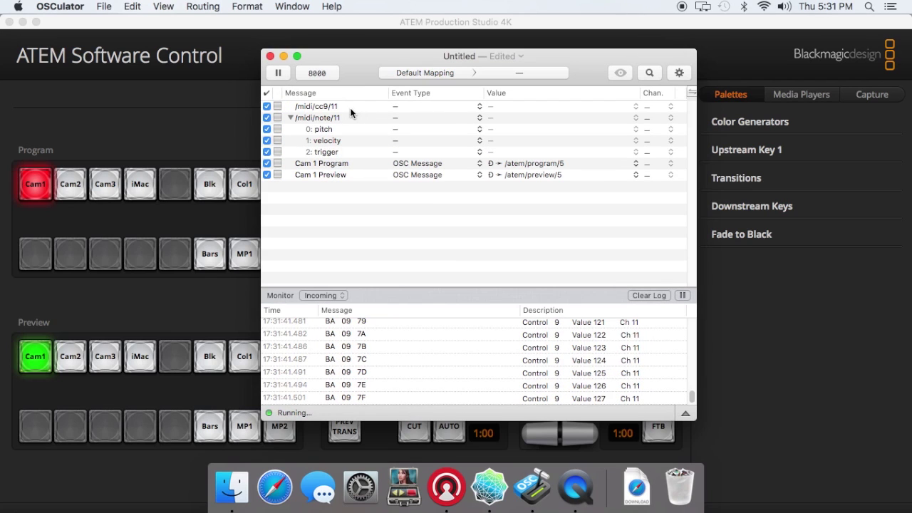
Make the /midi/cc9/11 fader message an OSC Message with a new routing.
click(349, 108)
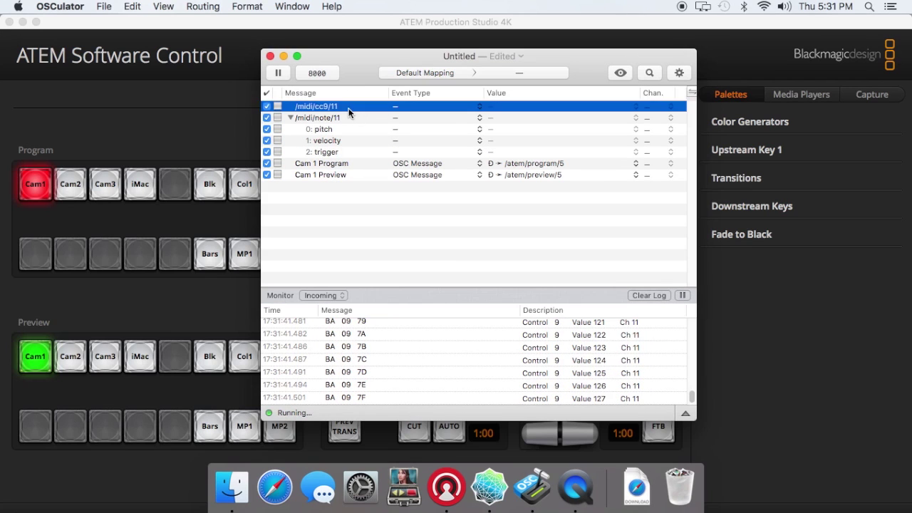
click(401, 106)
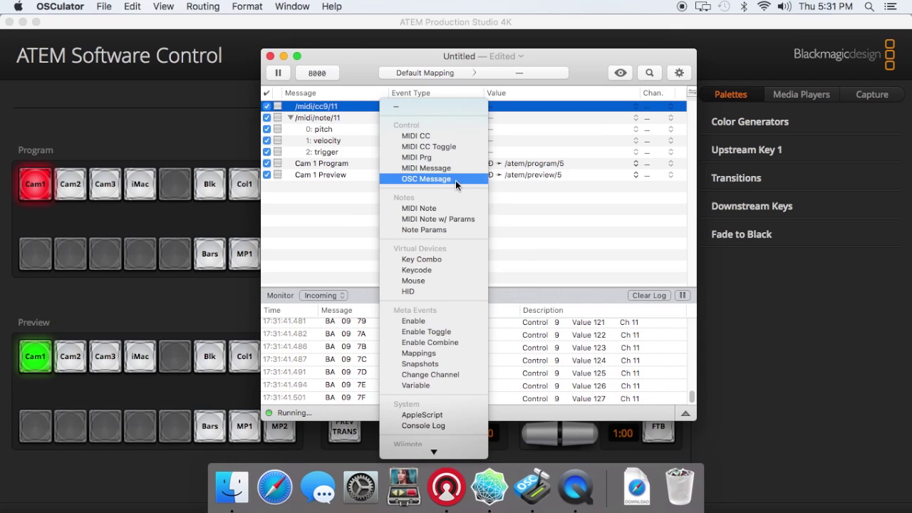
click(433, 178)
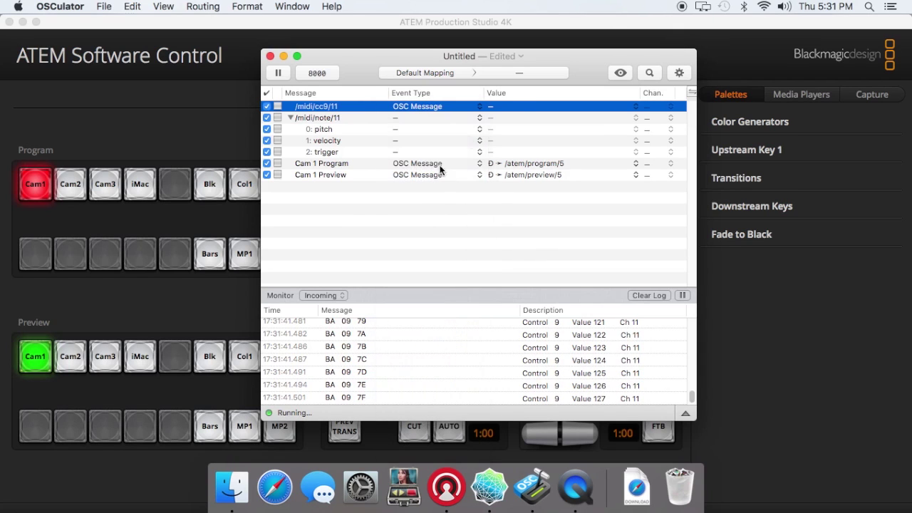
click(509, 105)
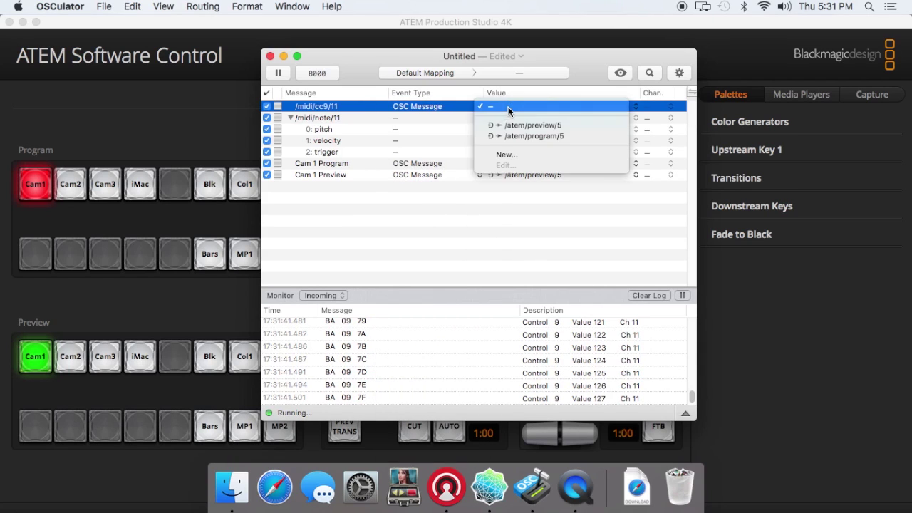
click(513, 153)
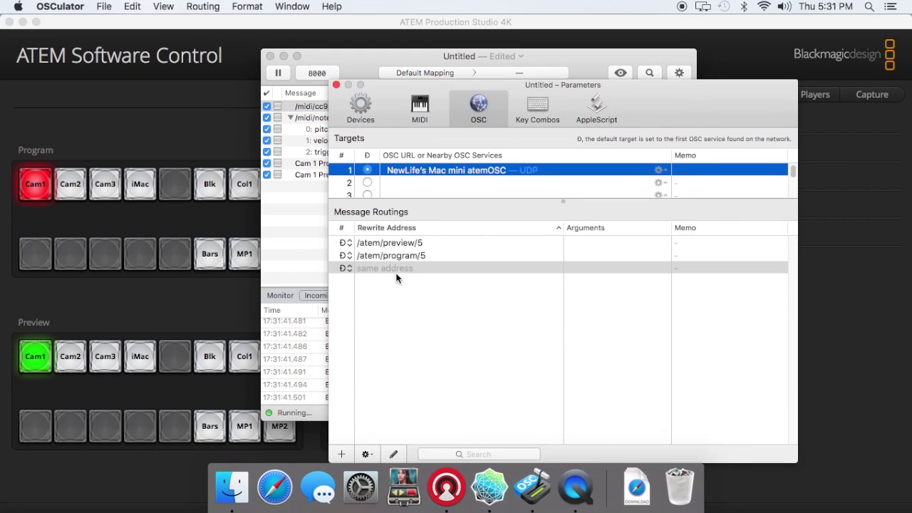
Set that routing's rewrite address to /atem/transition/bar and close both windows.
double_click(396, 271)
click(559, 124)
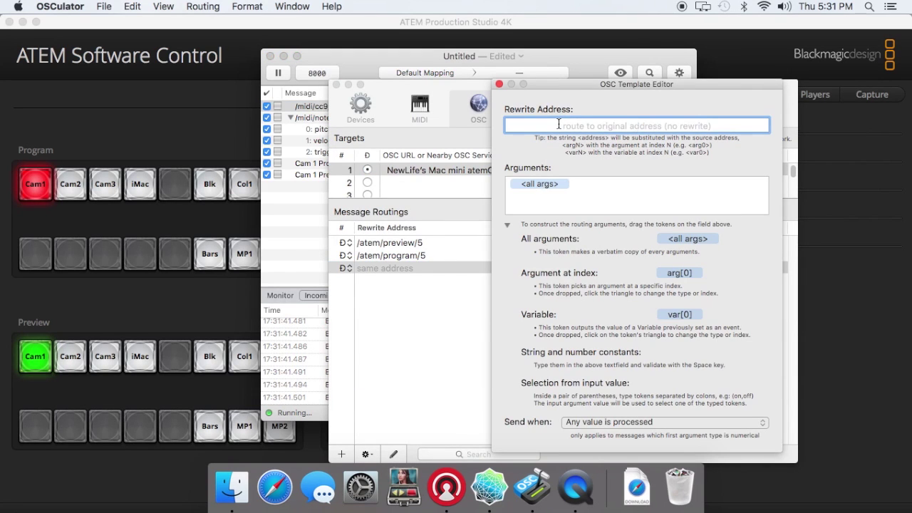
text(/atem/)
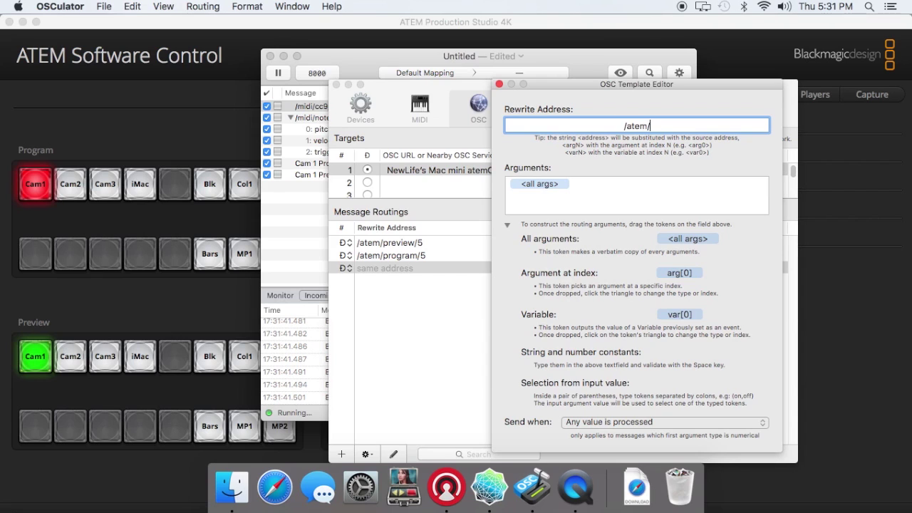
text(transition)
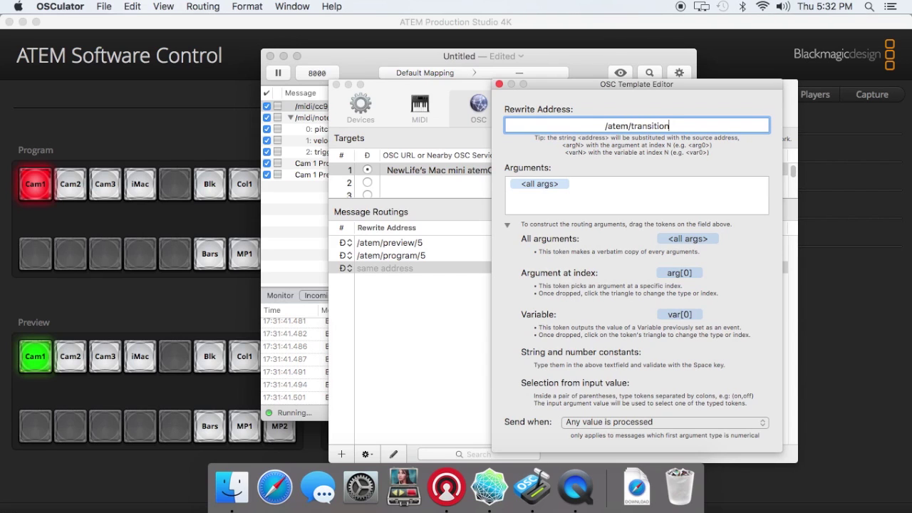
text(/bar)
key(Return)
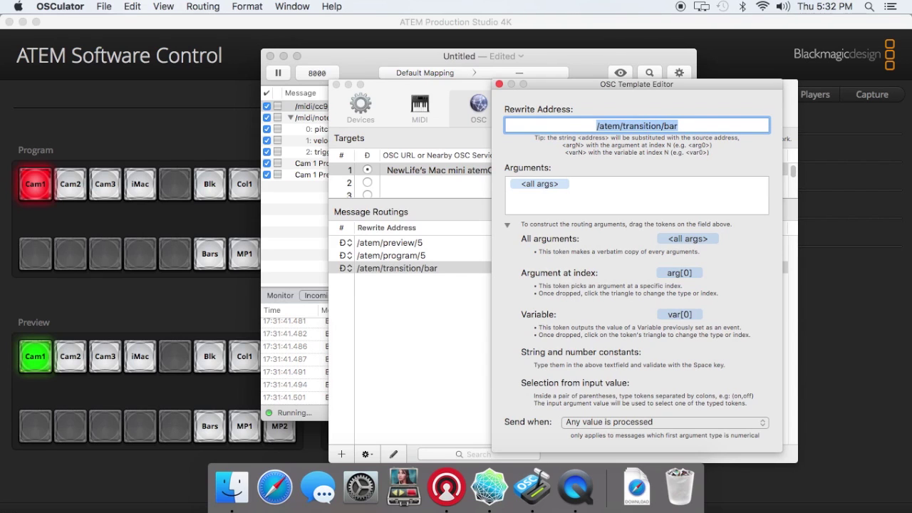
click(498, 85)
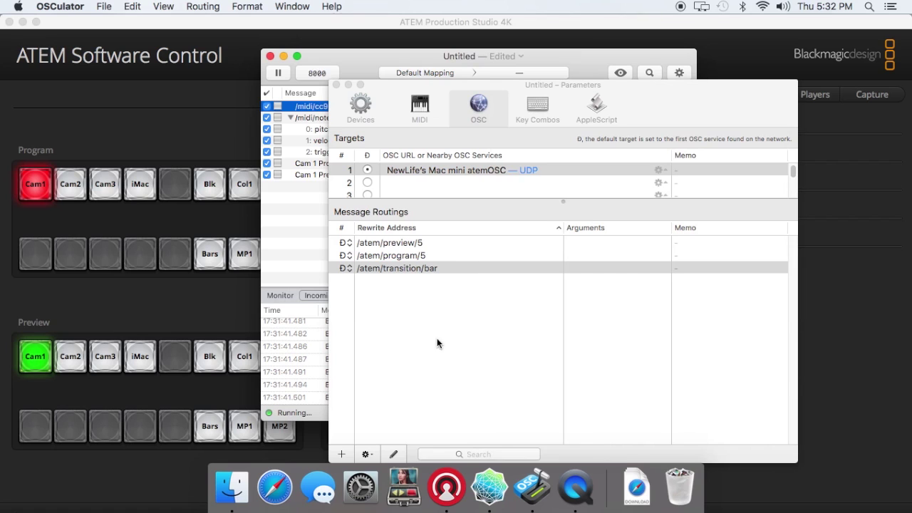
click(336, 84)
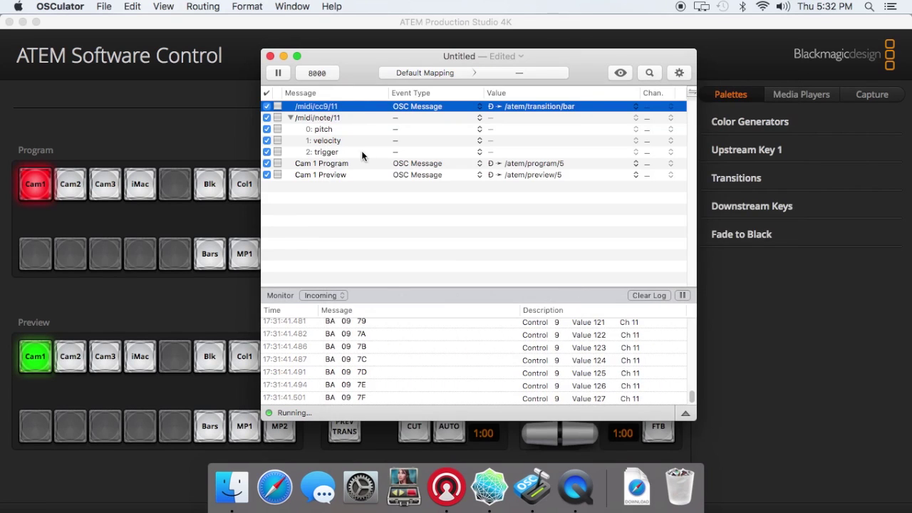
Minimize OSCulator to reveal the ATEM switcher, then show File > Open Recent.
click(283, 55)
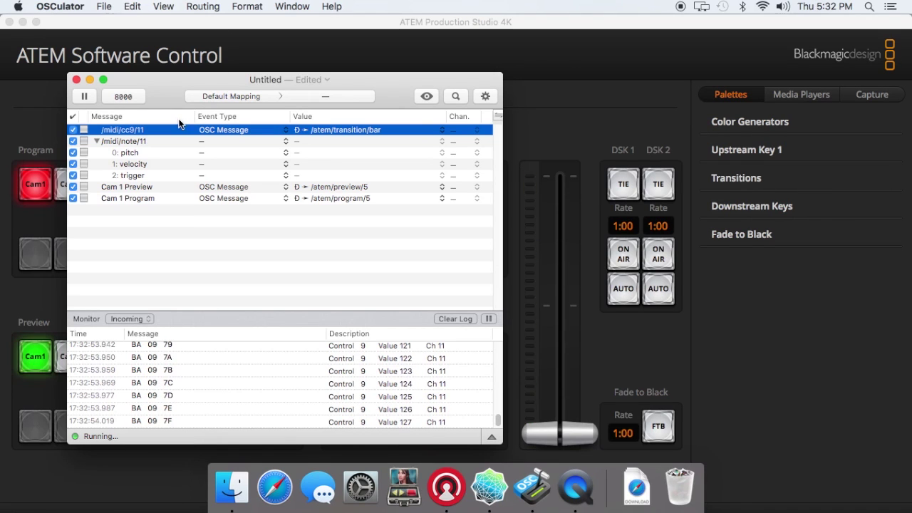
click(104, 6)
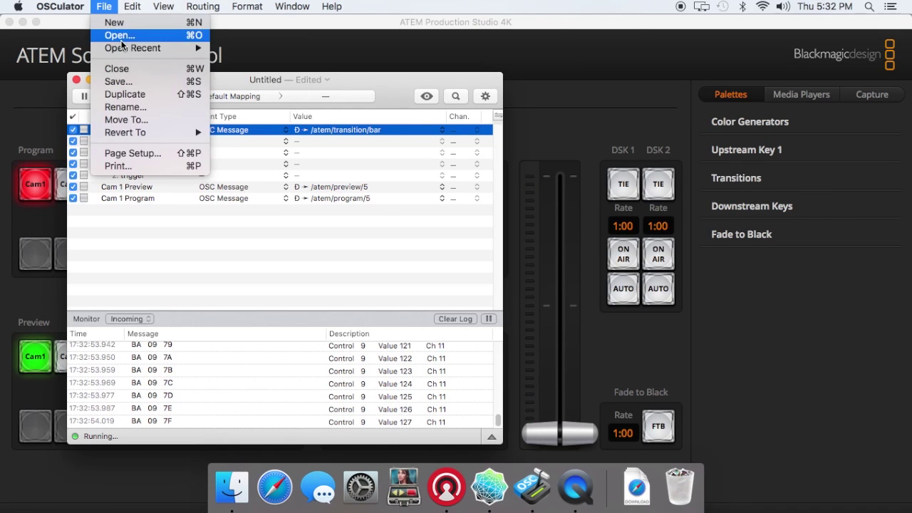
mouse_move(126, 48)
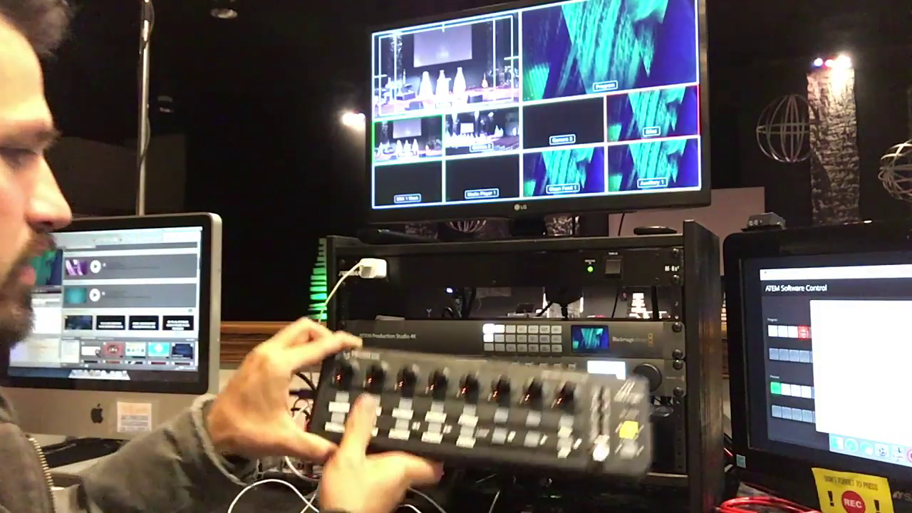